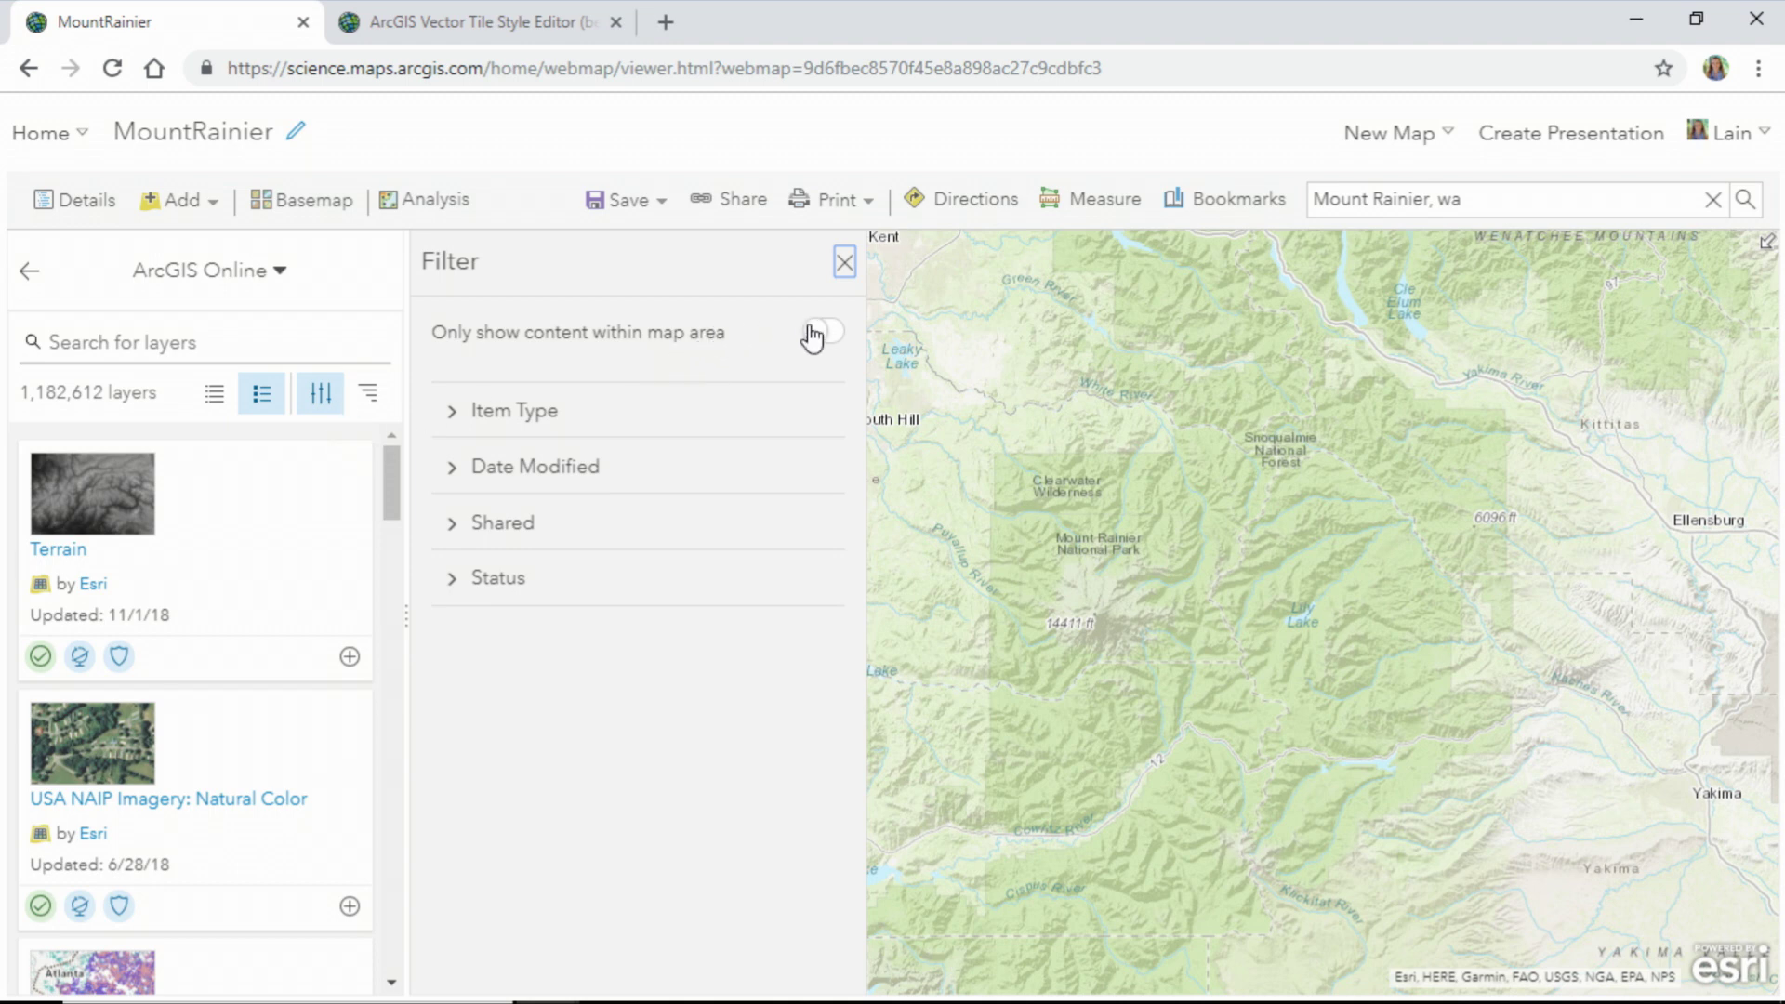
Limit results to imagery layers in the map area, search 'sentinel 2', and open Sentinel-2 Imagery: Agriculture with DRA.
click(819, 335)
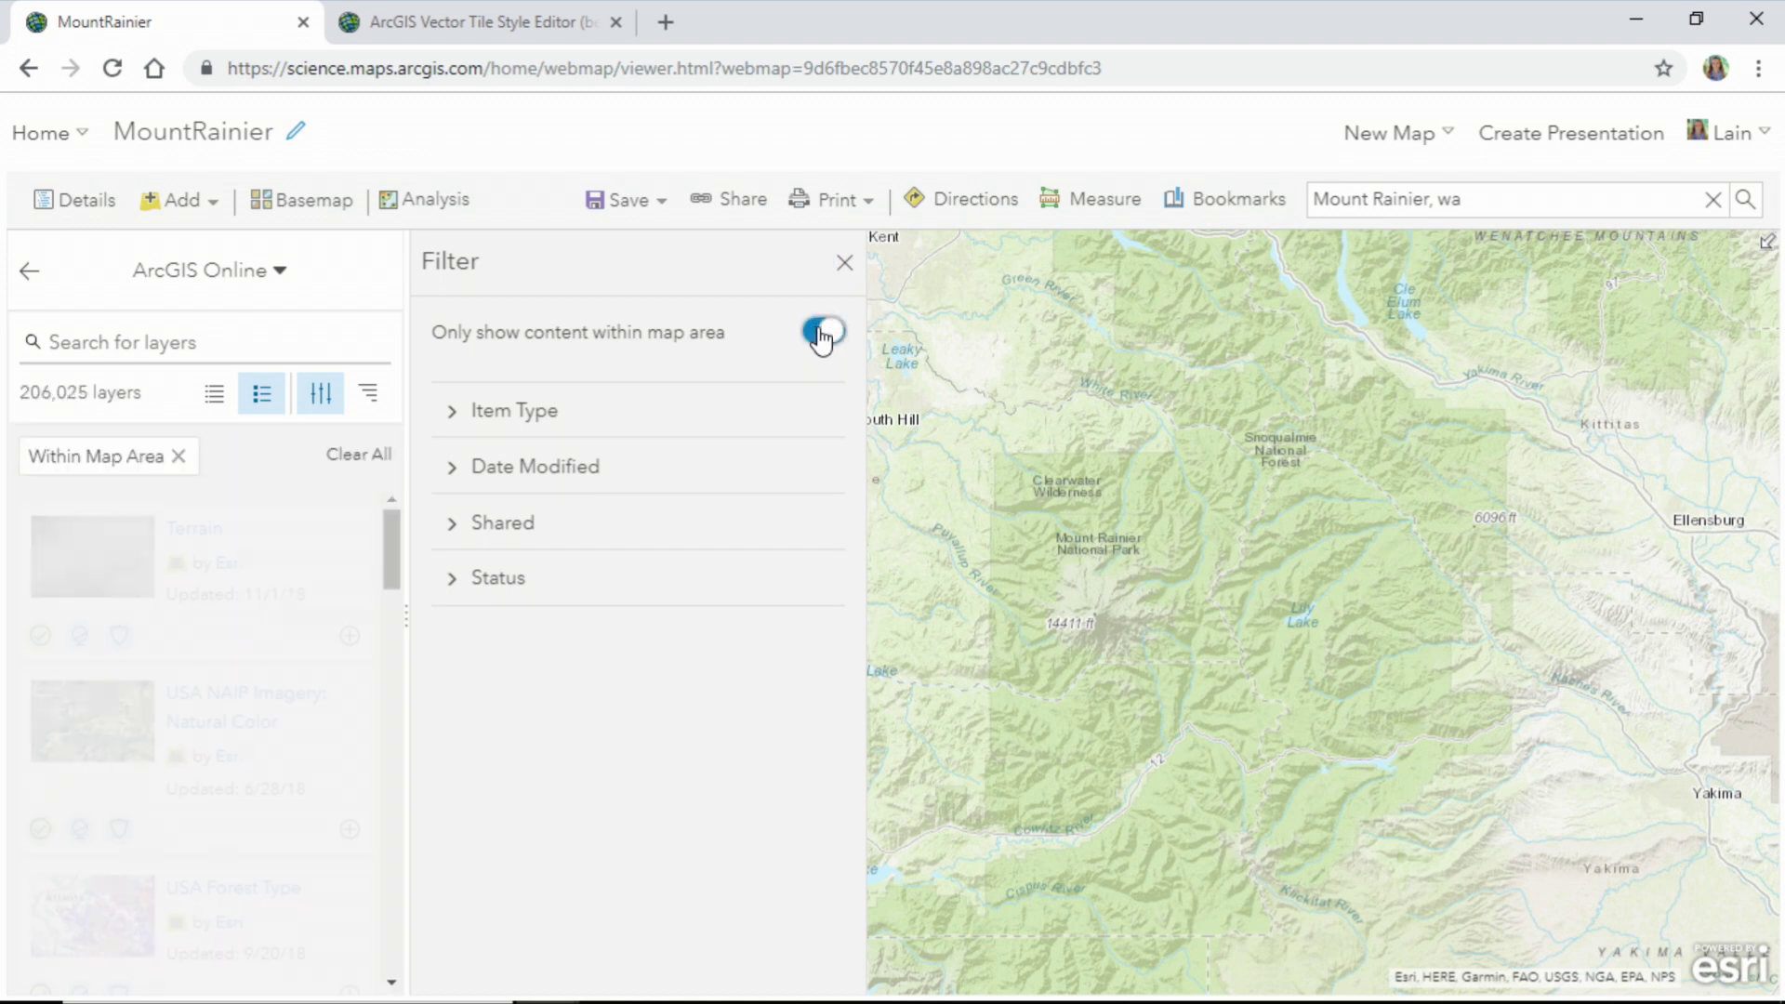
click(524, 418)
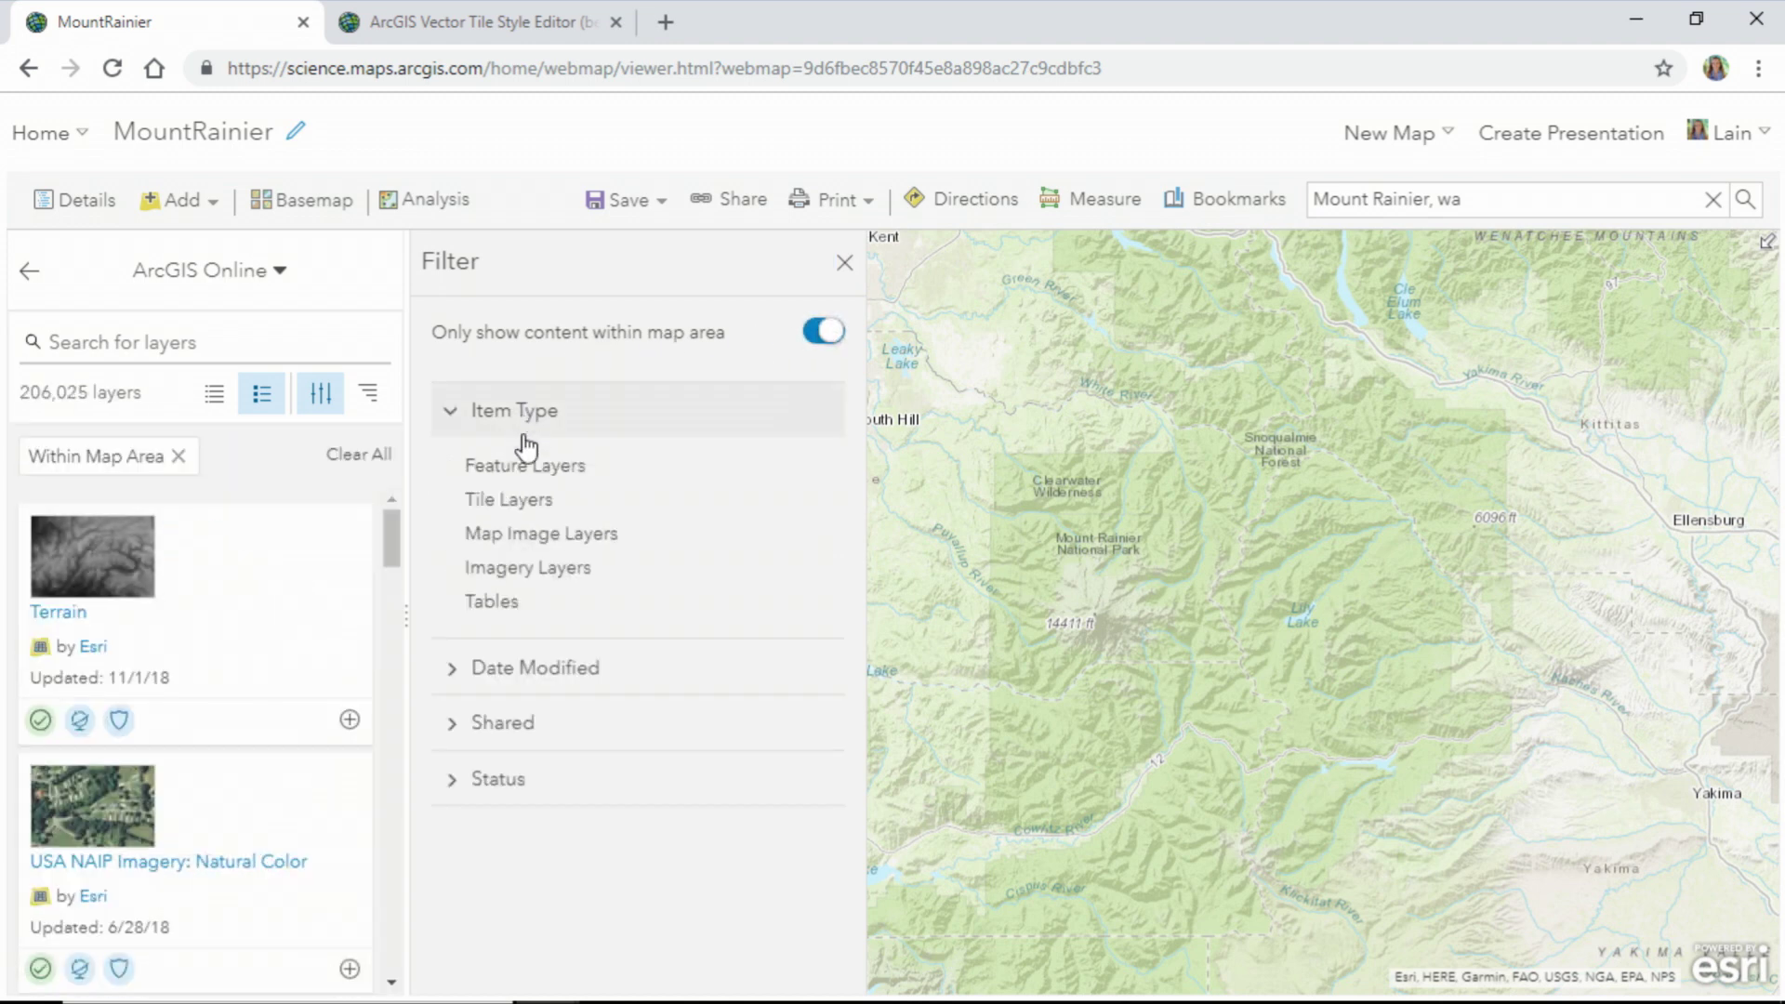
click(562, 569)
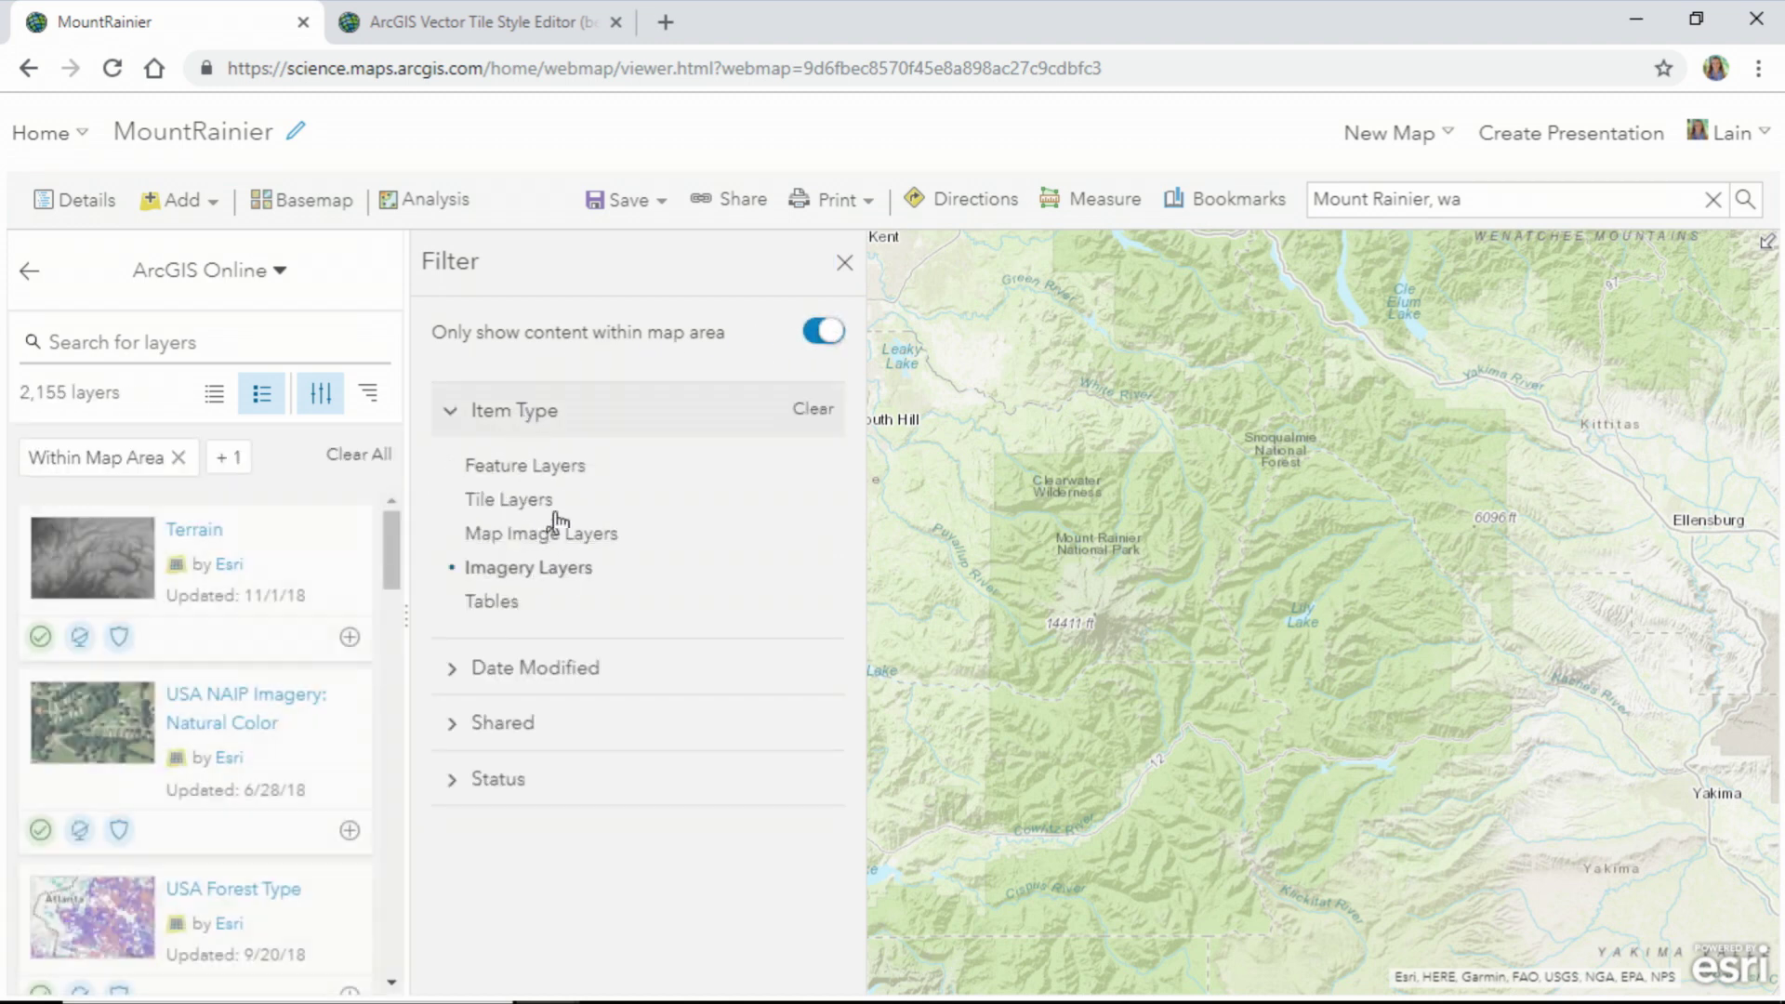
click(270, 334)
click(192, 498)
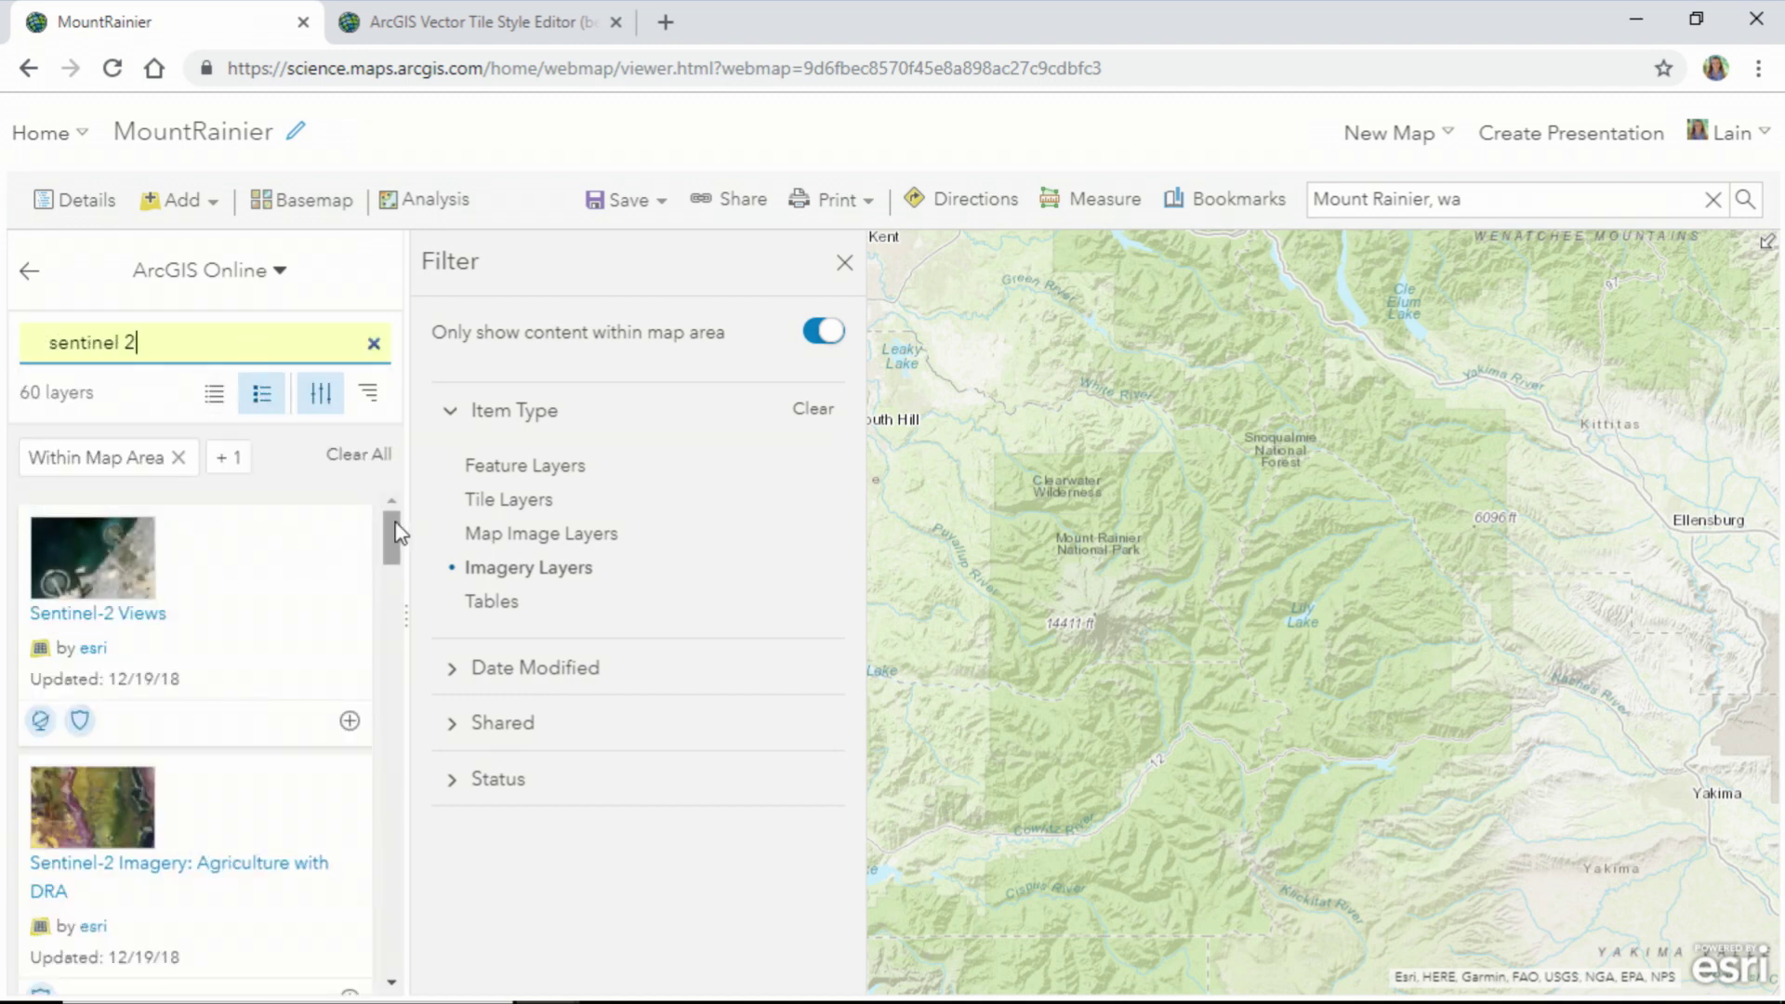
click(183, 873)
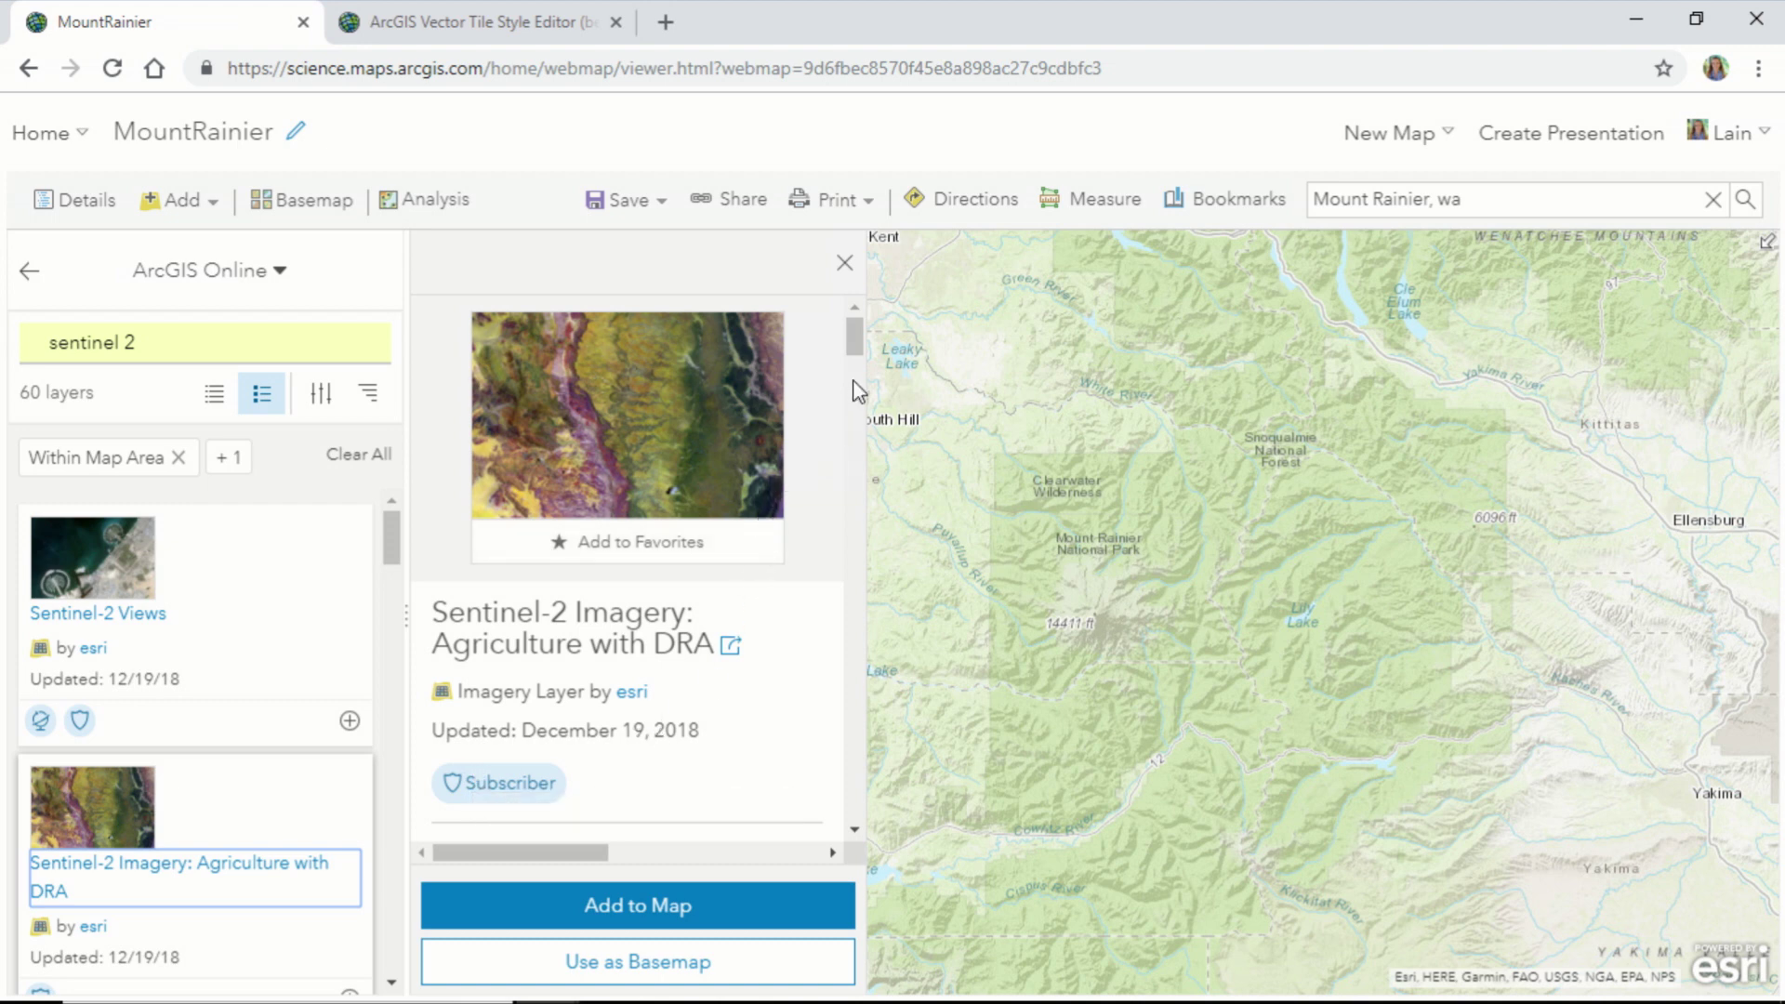
Add the Sentinel-2 Imagery: Agriculture with DRA layer to the MountRainier map.
drag(851, 318, 847, 357)
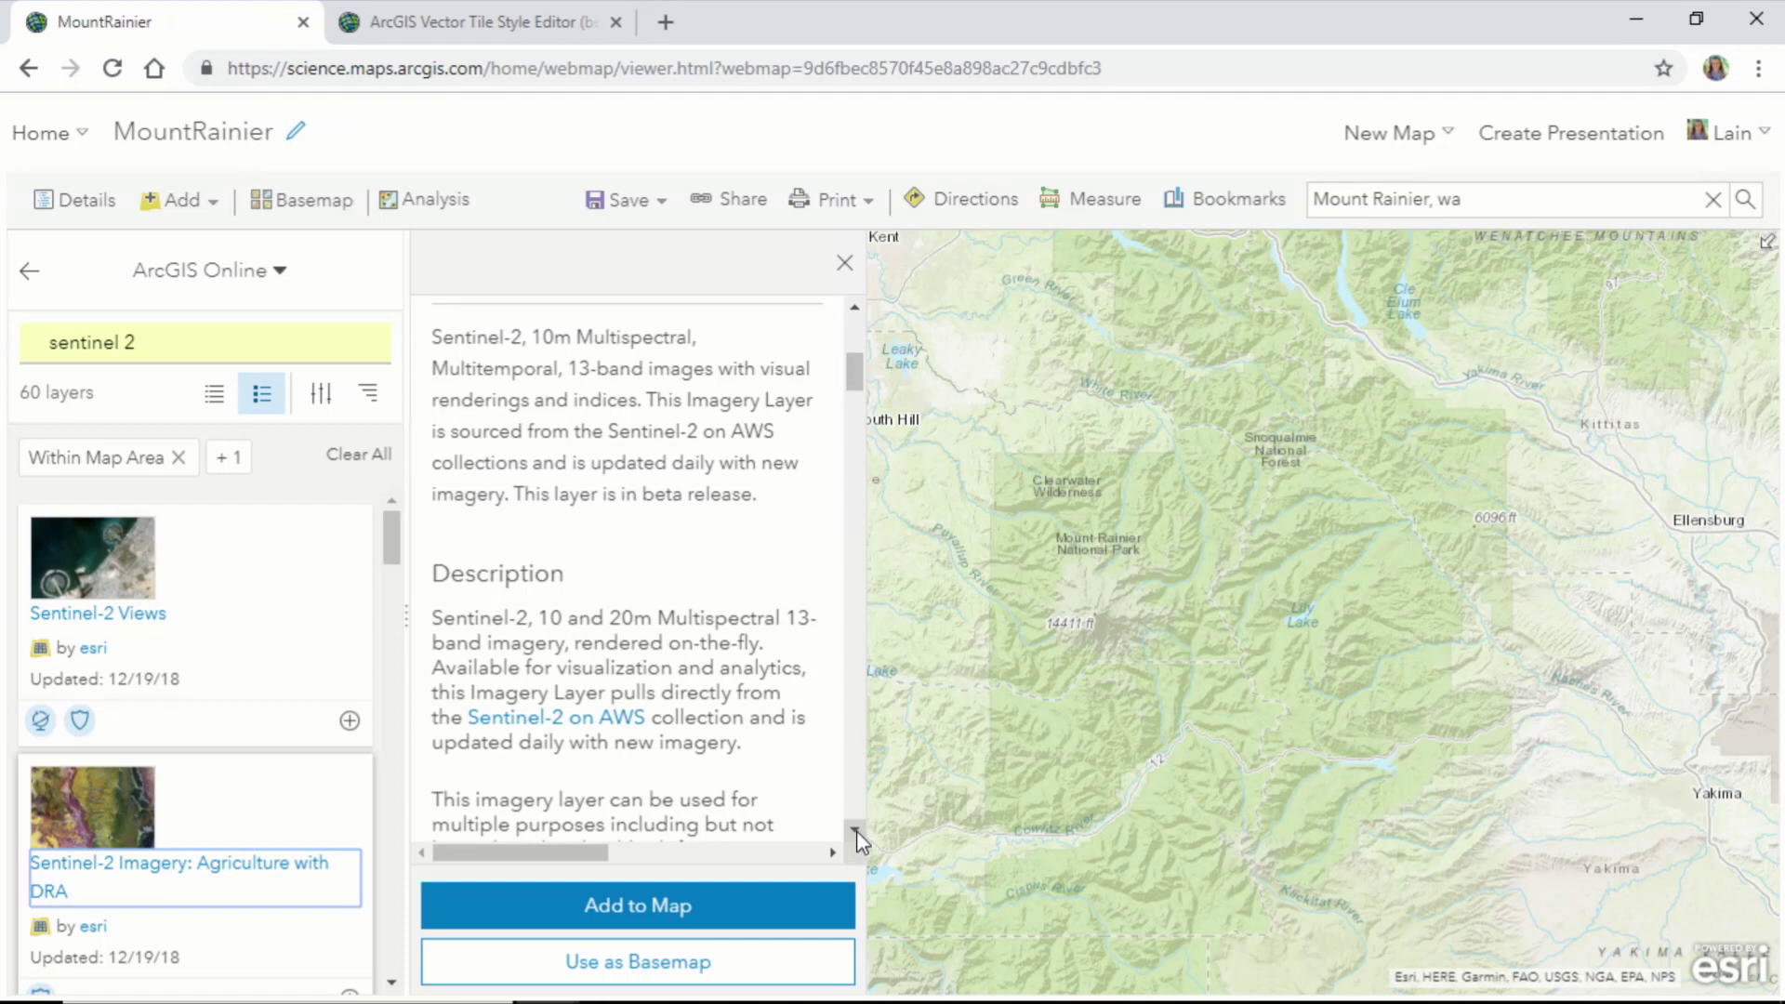
scroll(856, 829, down, 3)
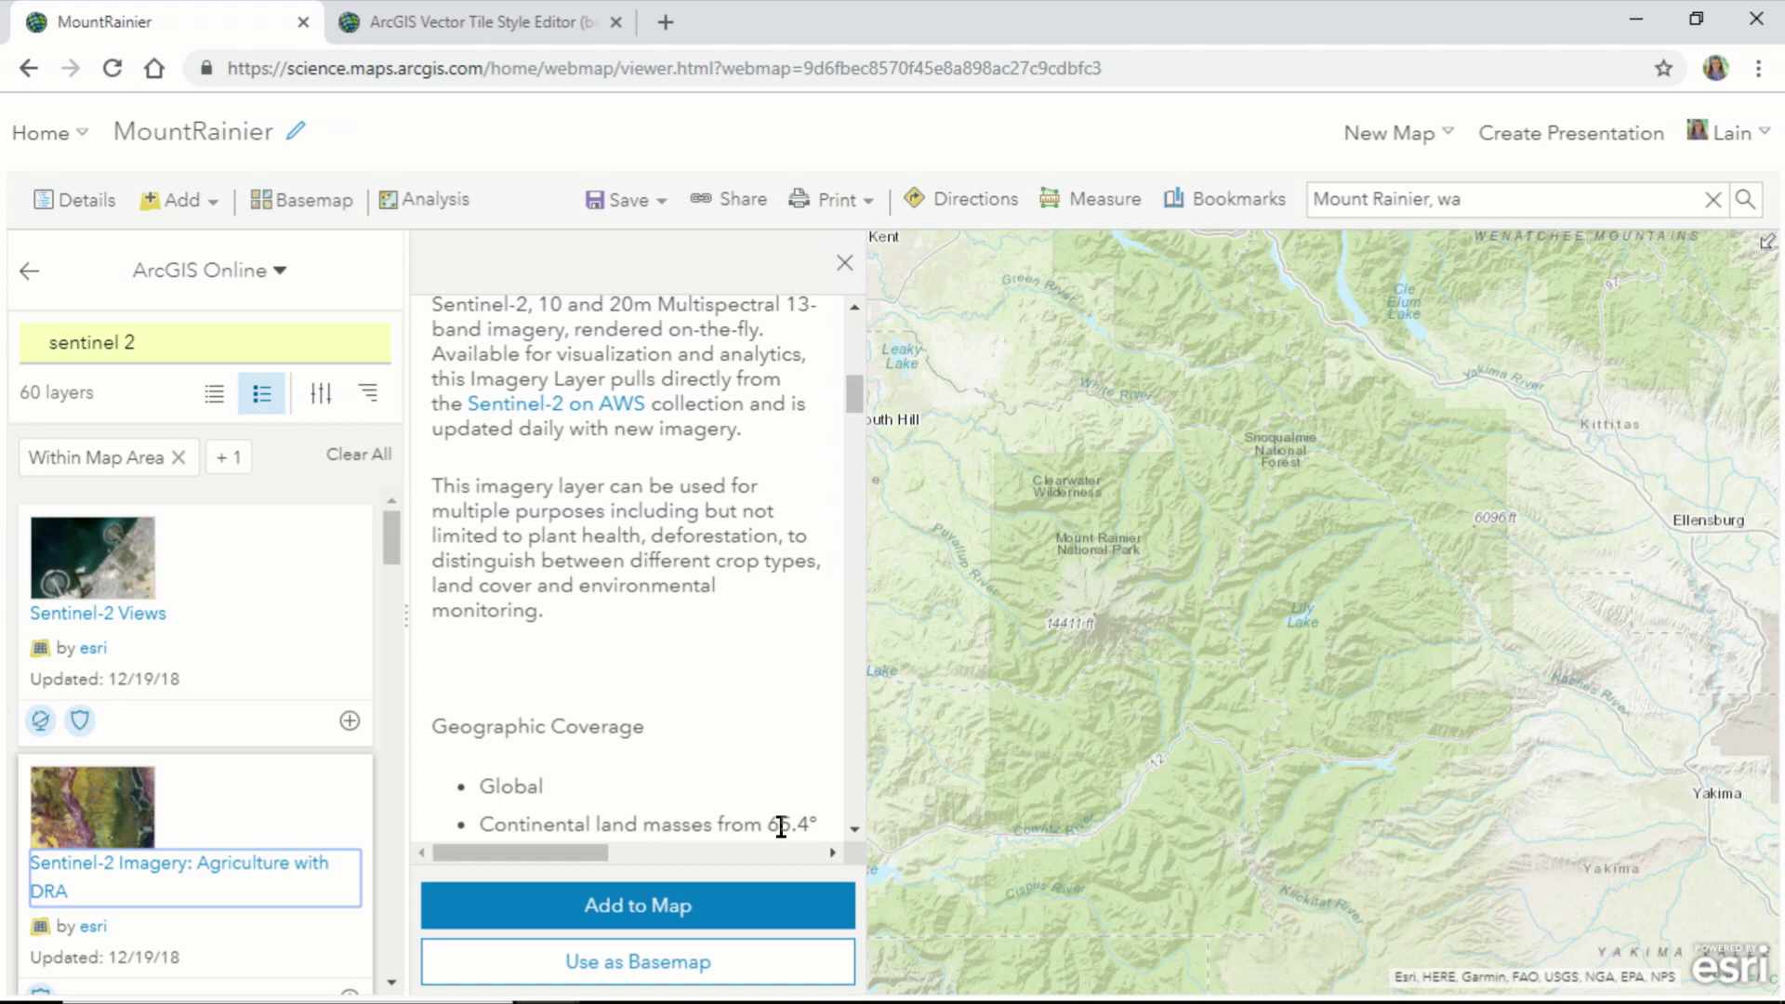
click(763, 901)
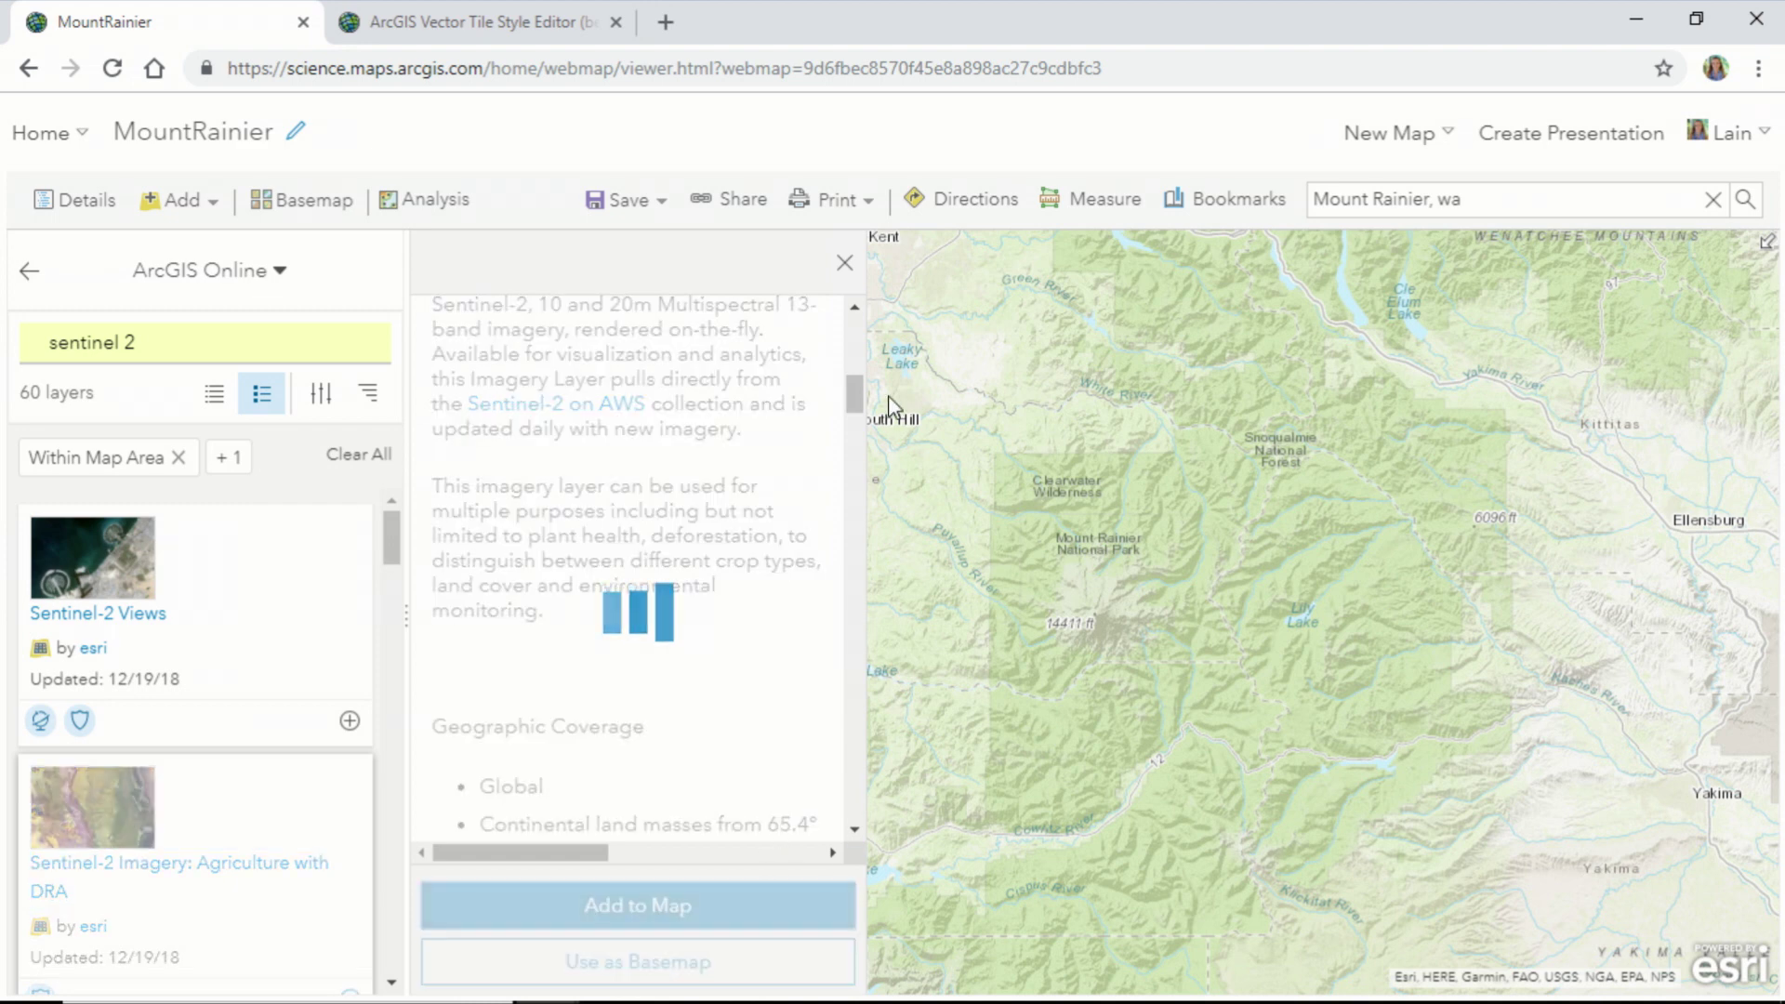
Zoom to the saved Mount Rainier bookmark and hide the Sentinel-2 imagery layer in the layer list.
click(844, 267)
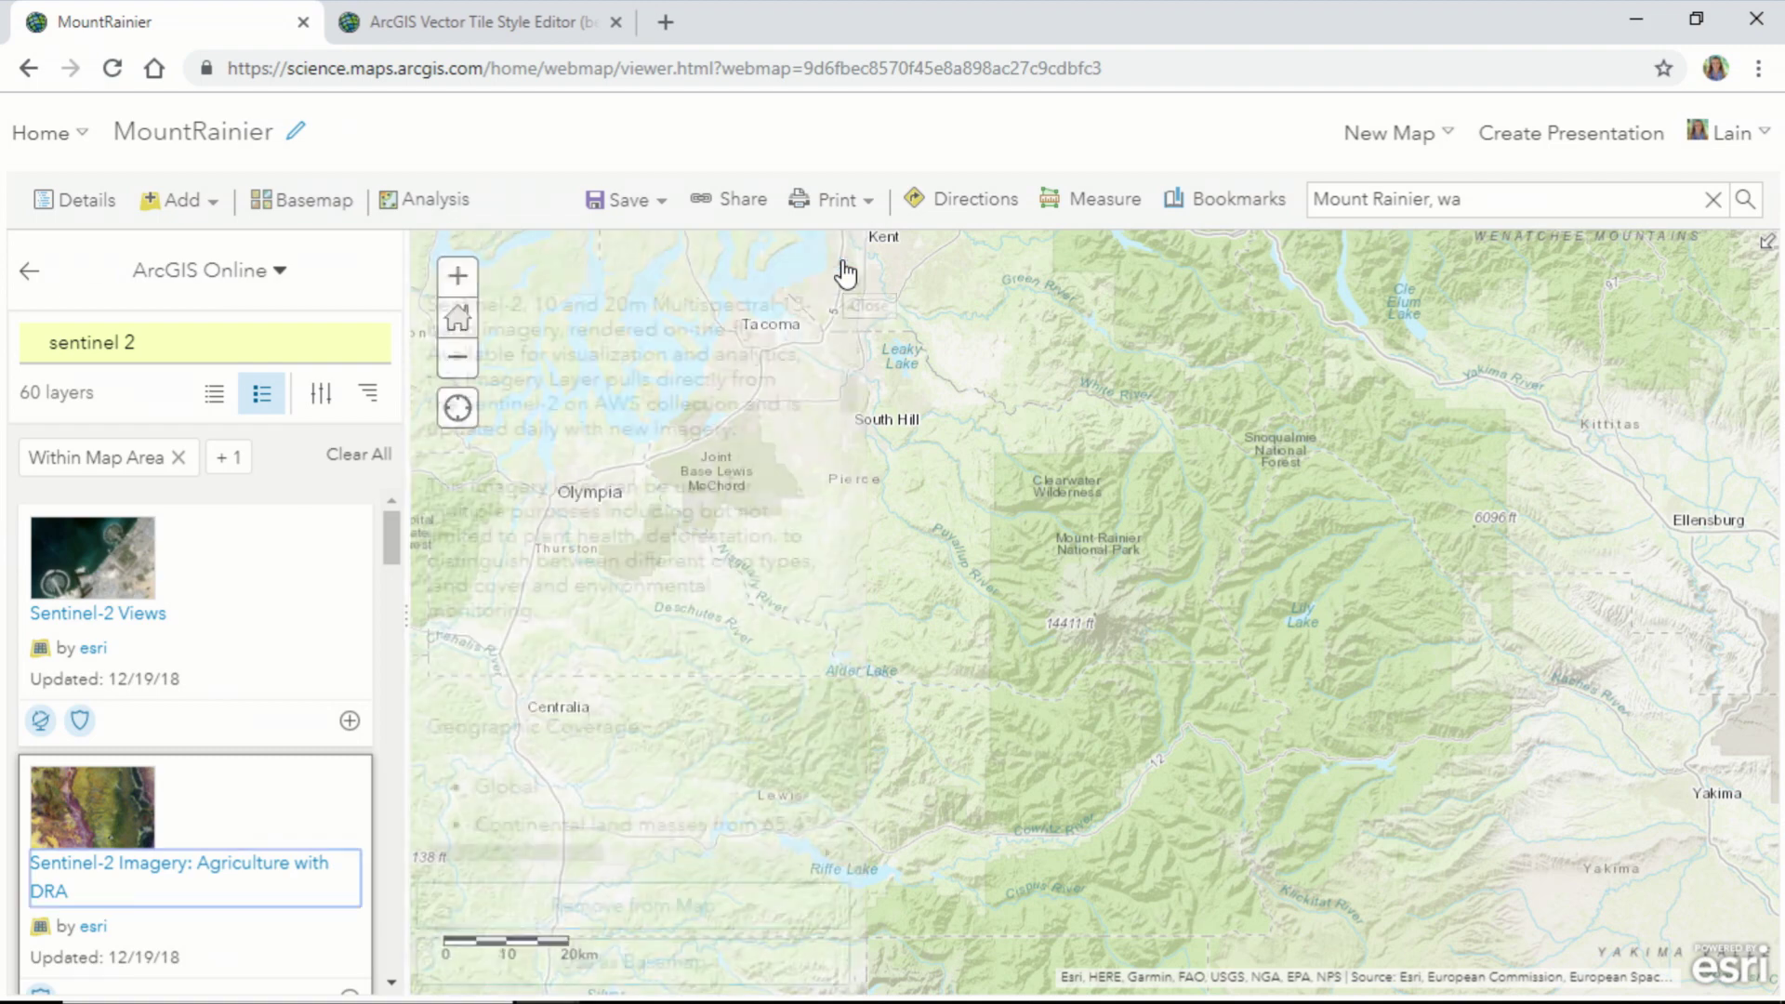
drag(578, 254, 1257, 736)
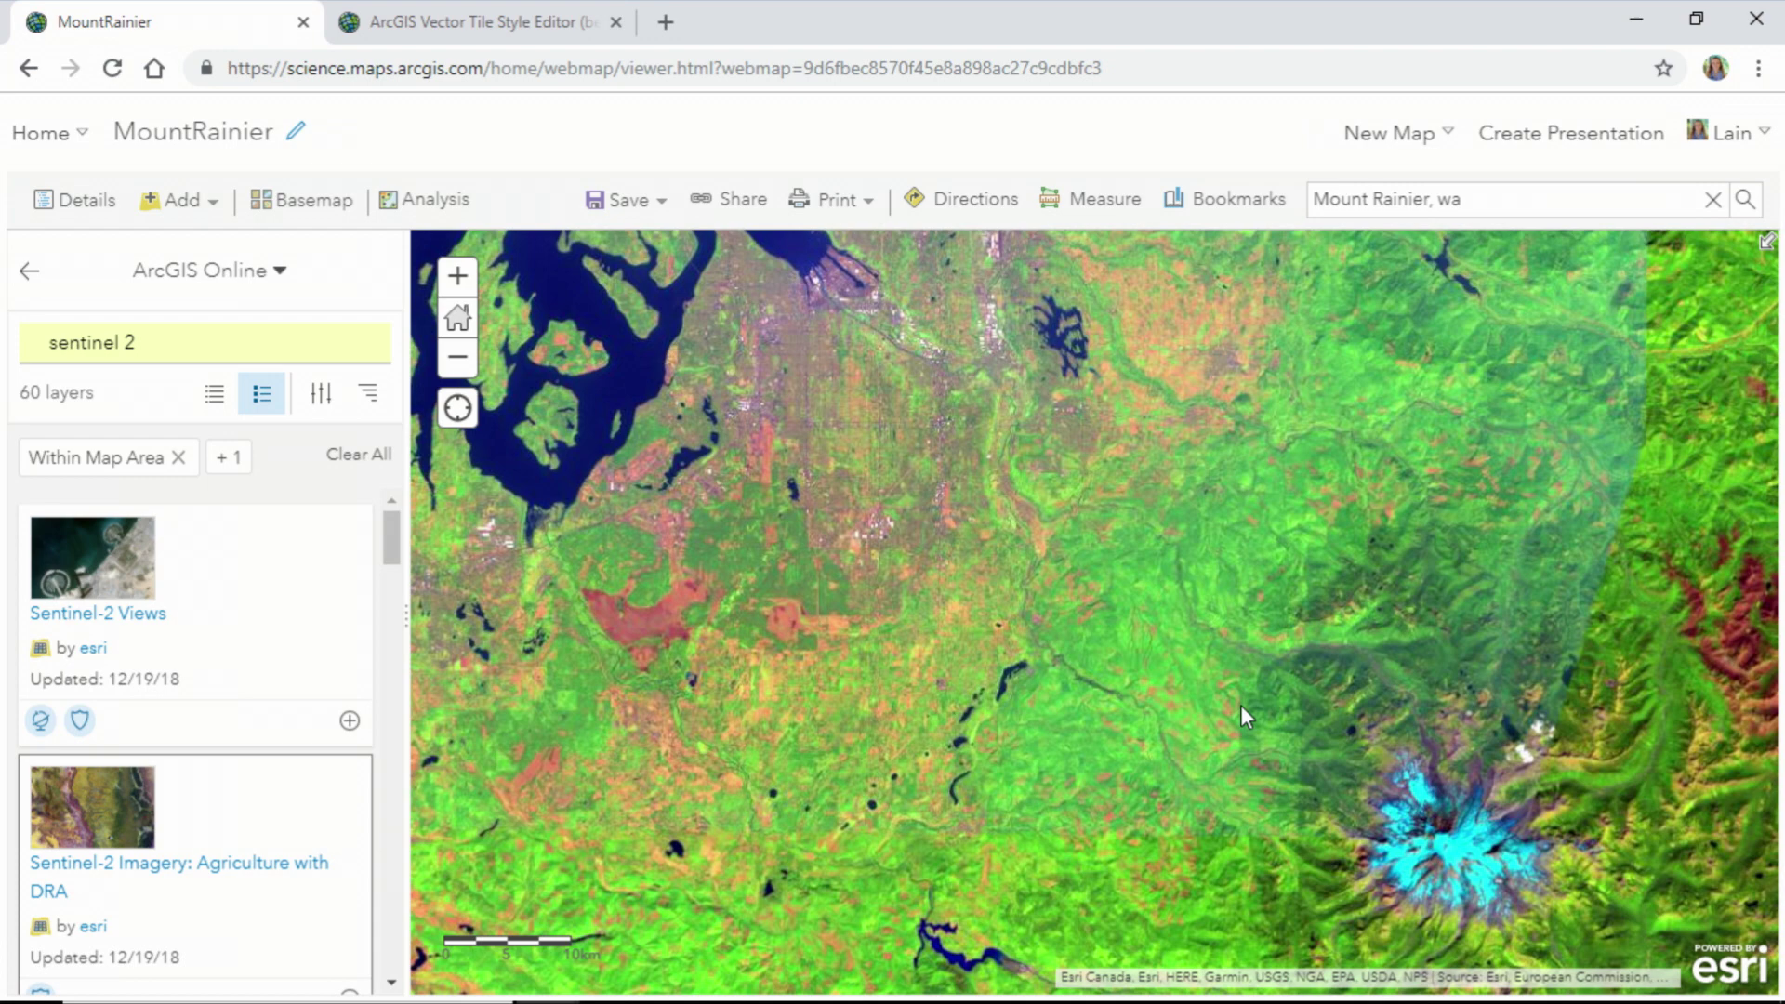
click(29, 272)
click(1199, 201)
click(1197, 353)
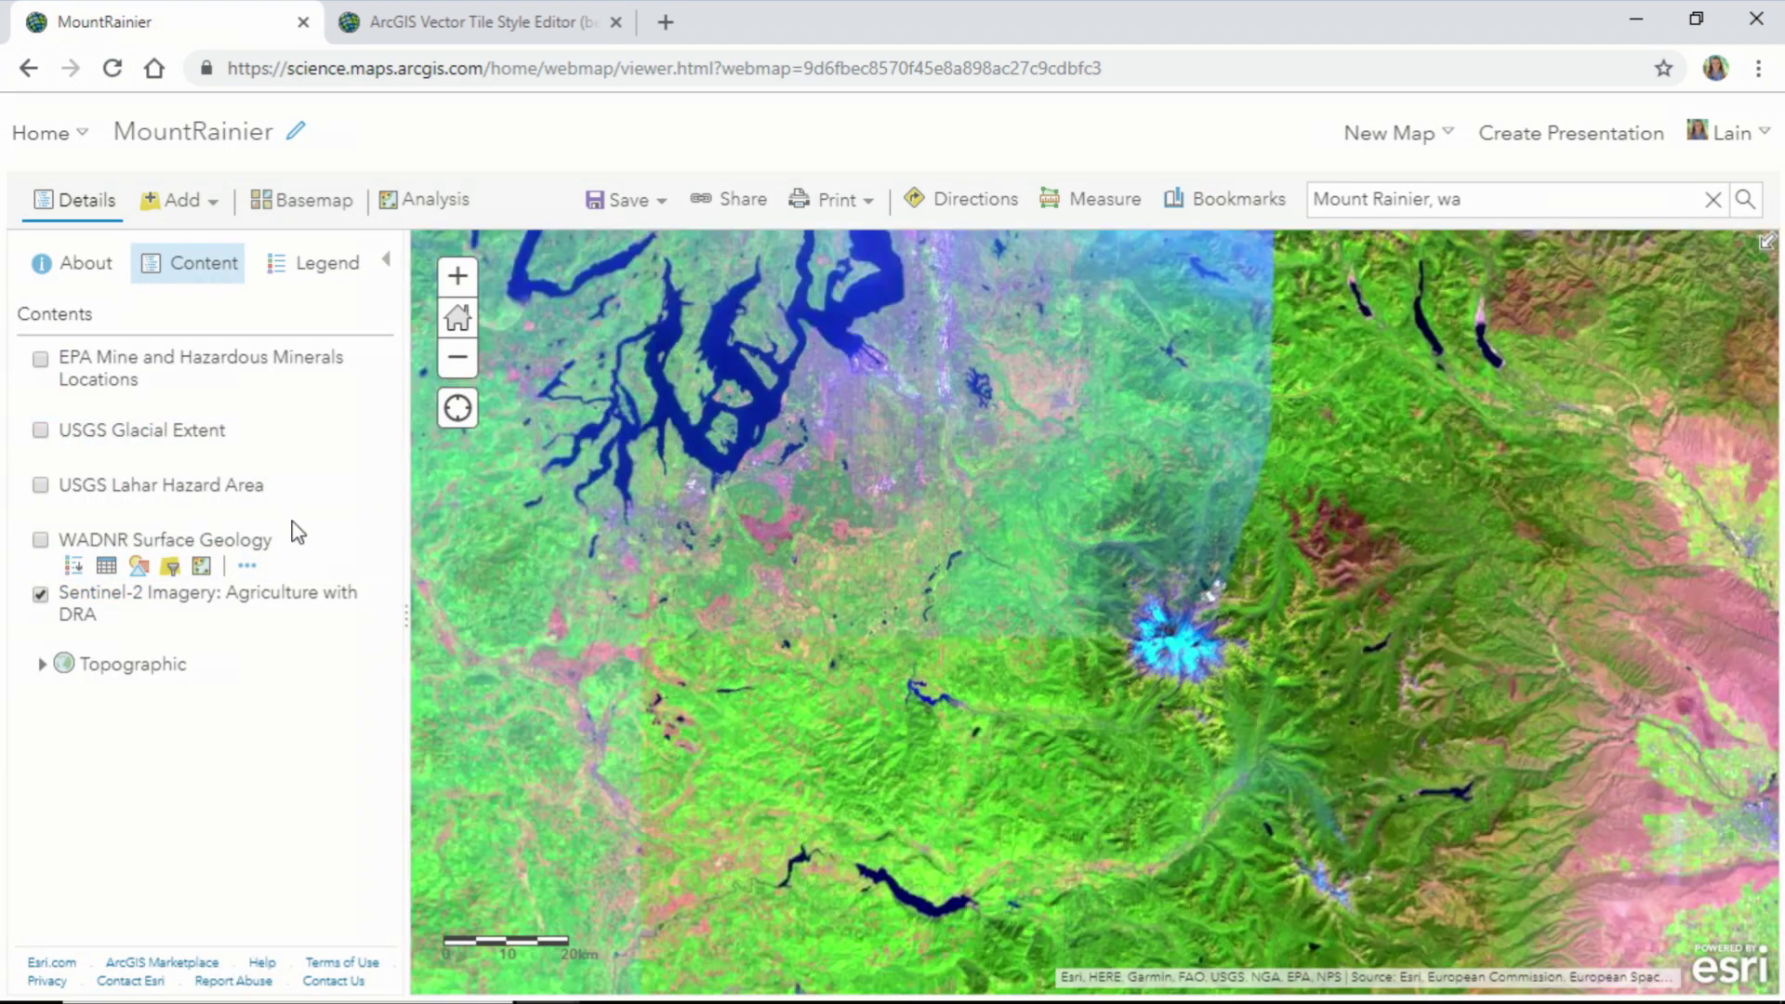
click(40, 595)
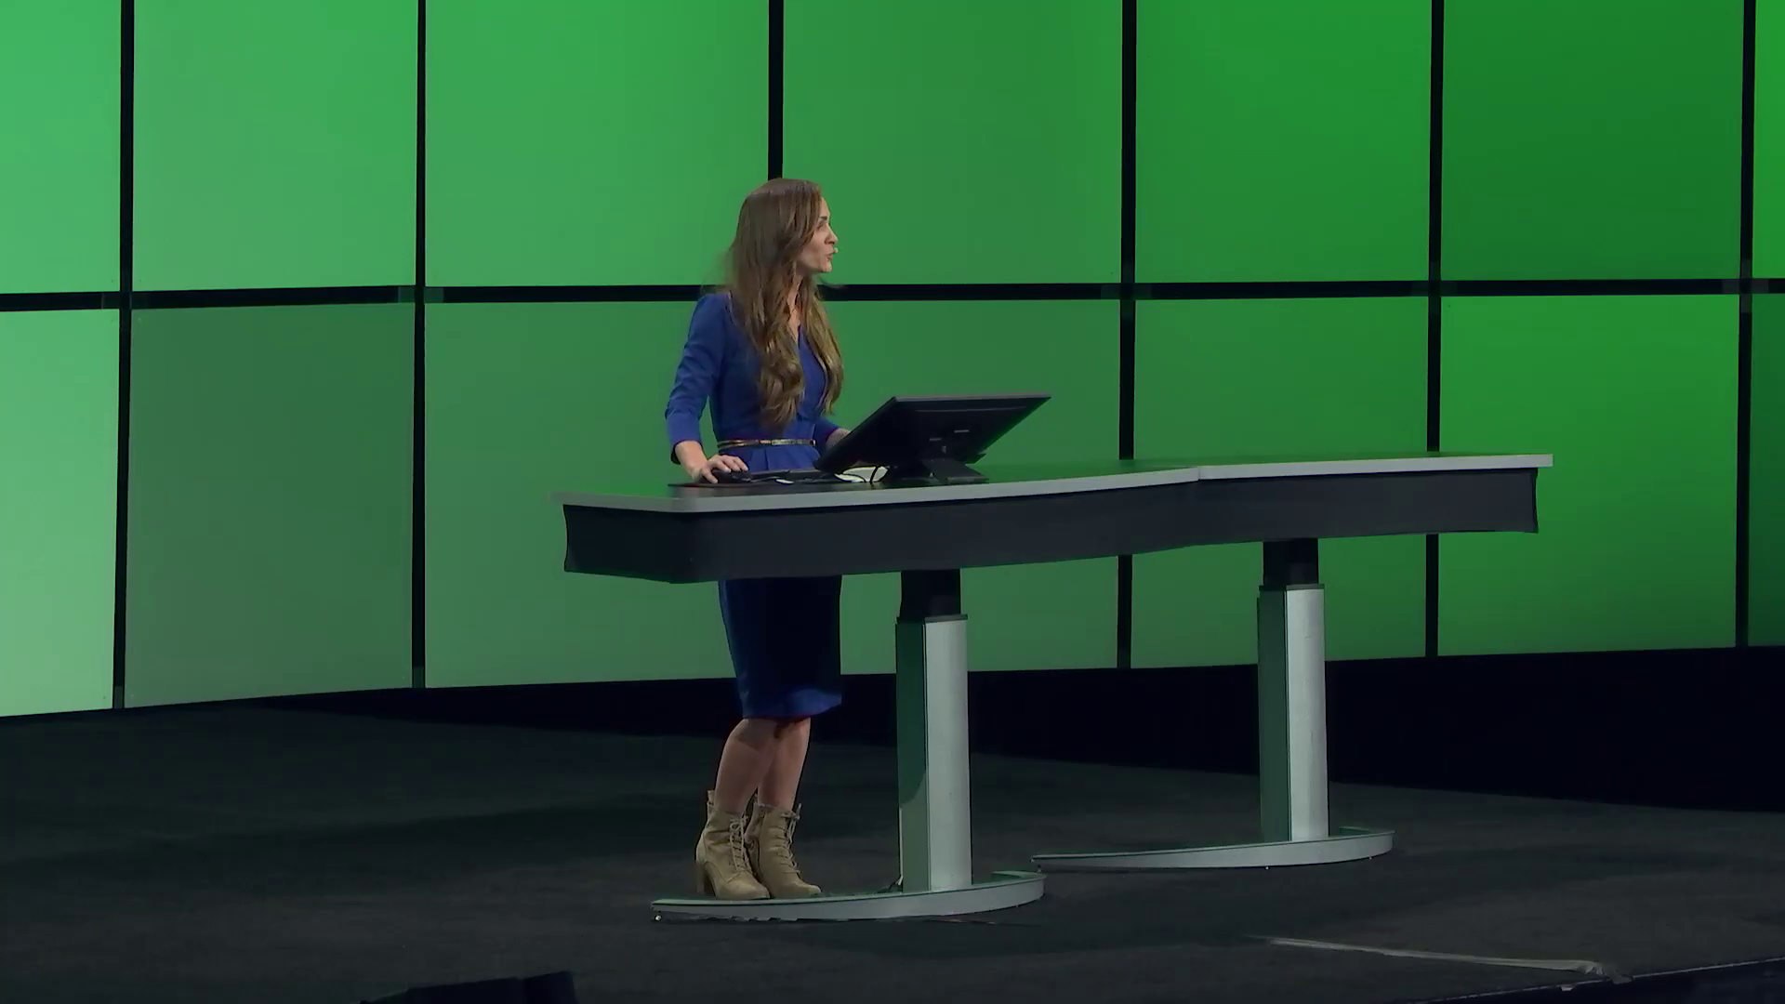
Turn on the EPA Mine and Hazardous Minerals Locations layer and expand its Analyze Patterns tools.
click(40, 359)
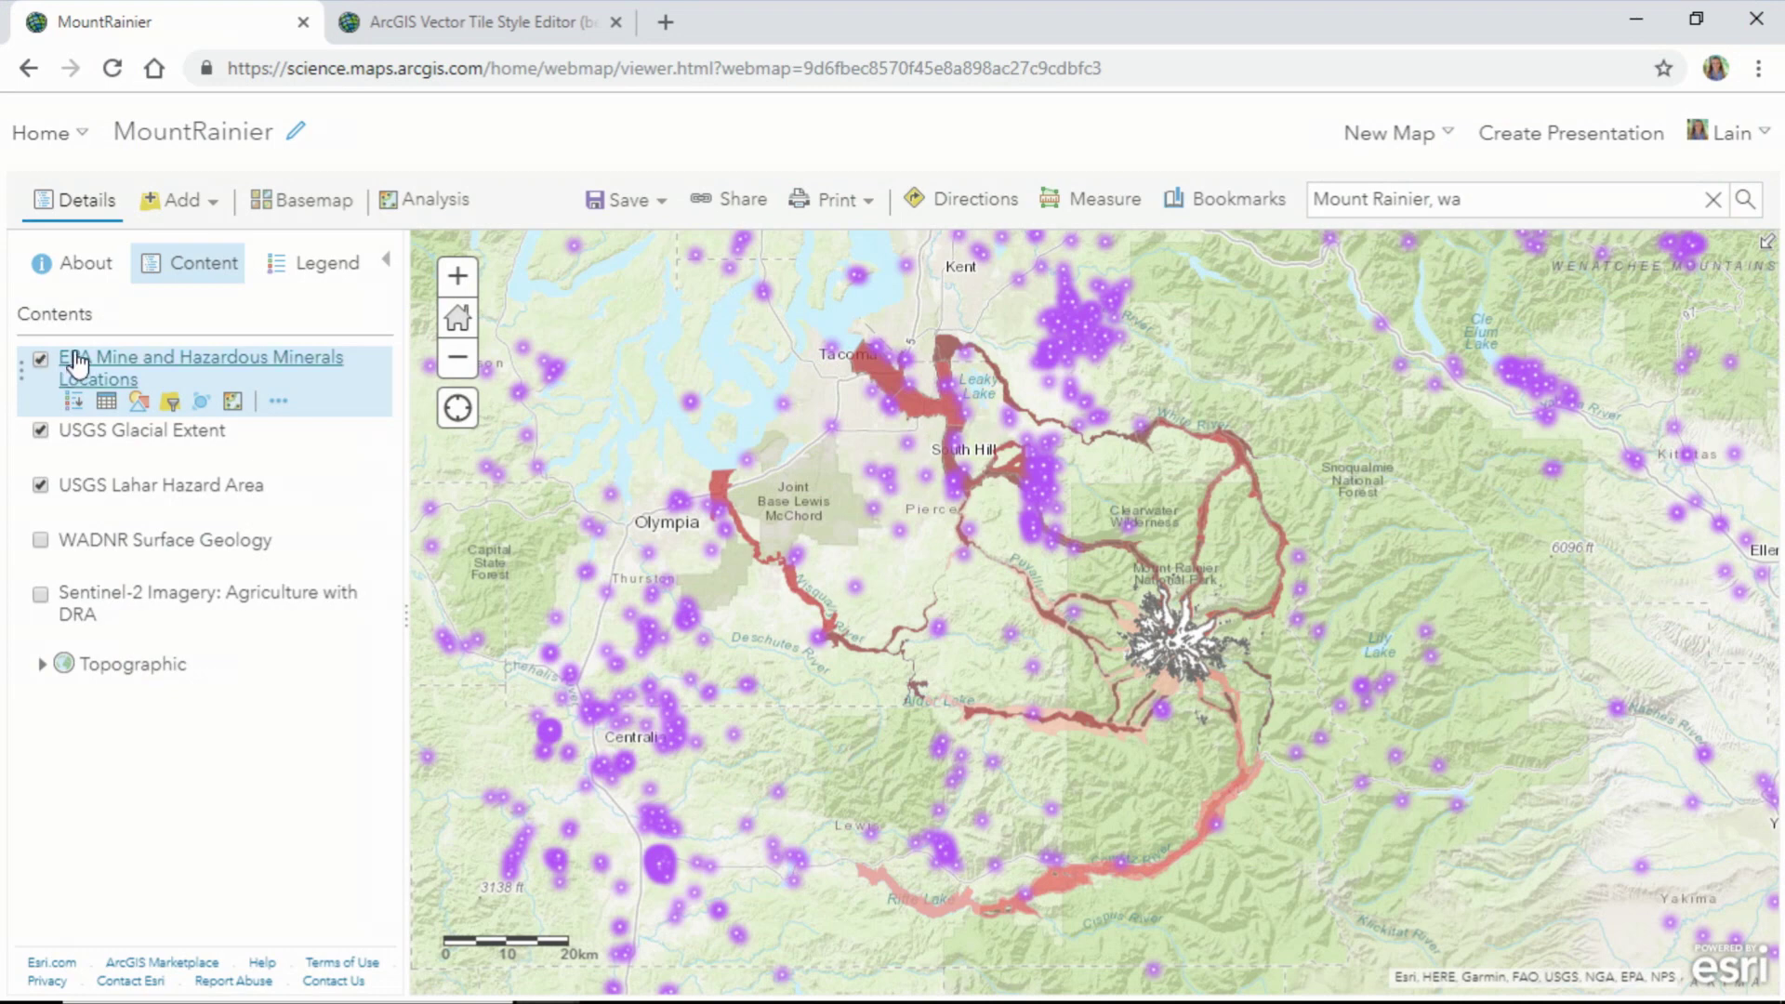
click(232, 401)
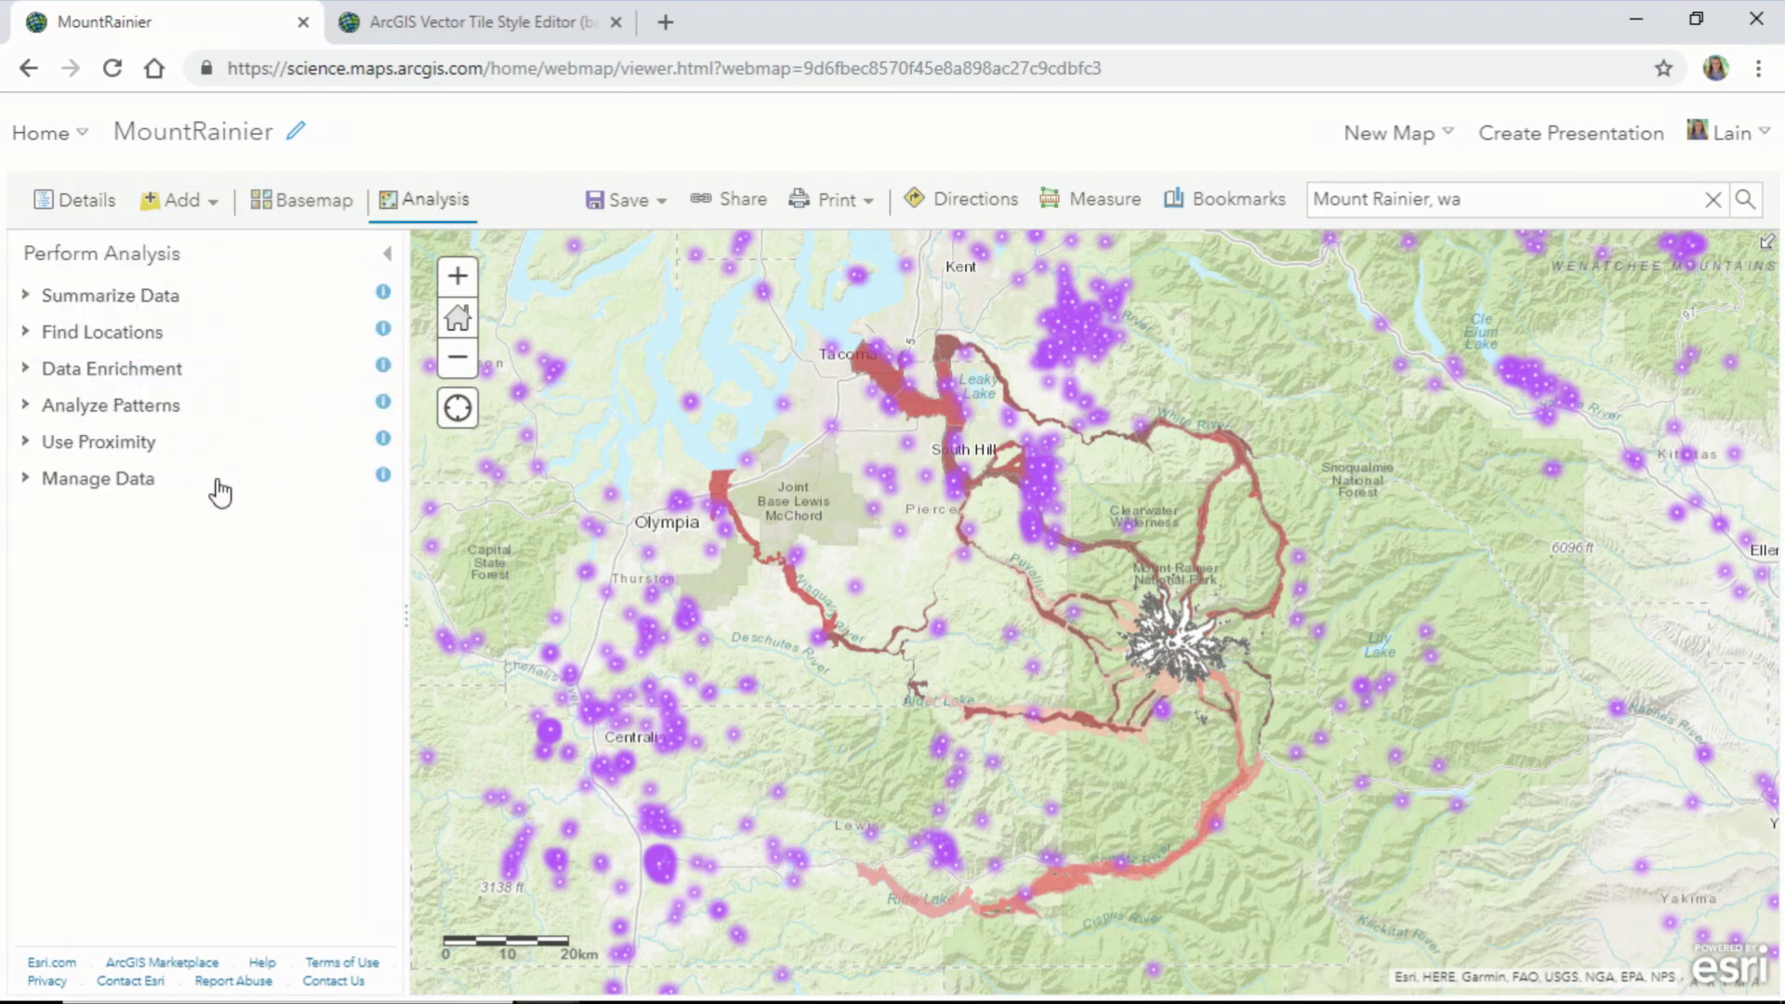
click(128, 406)
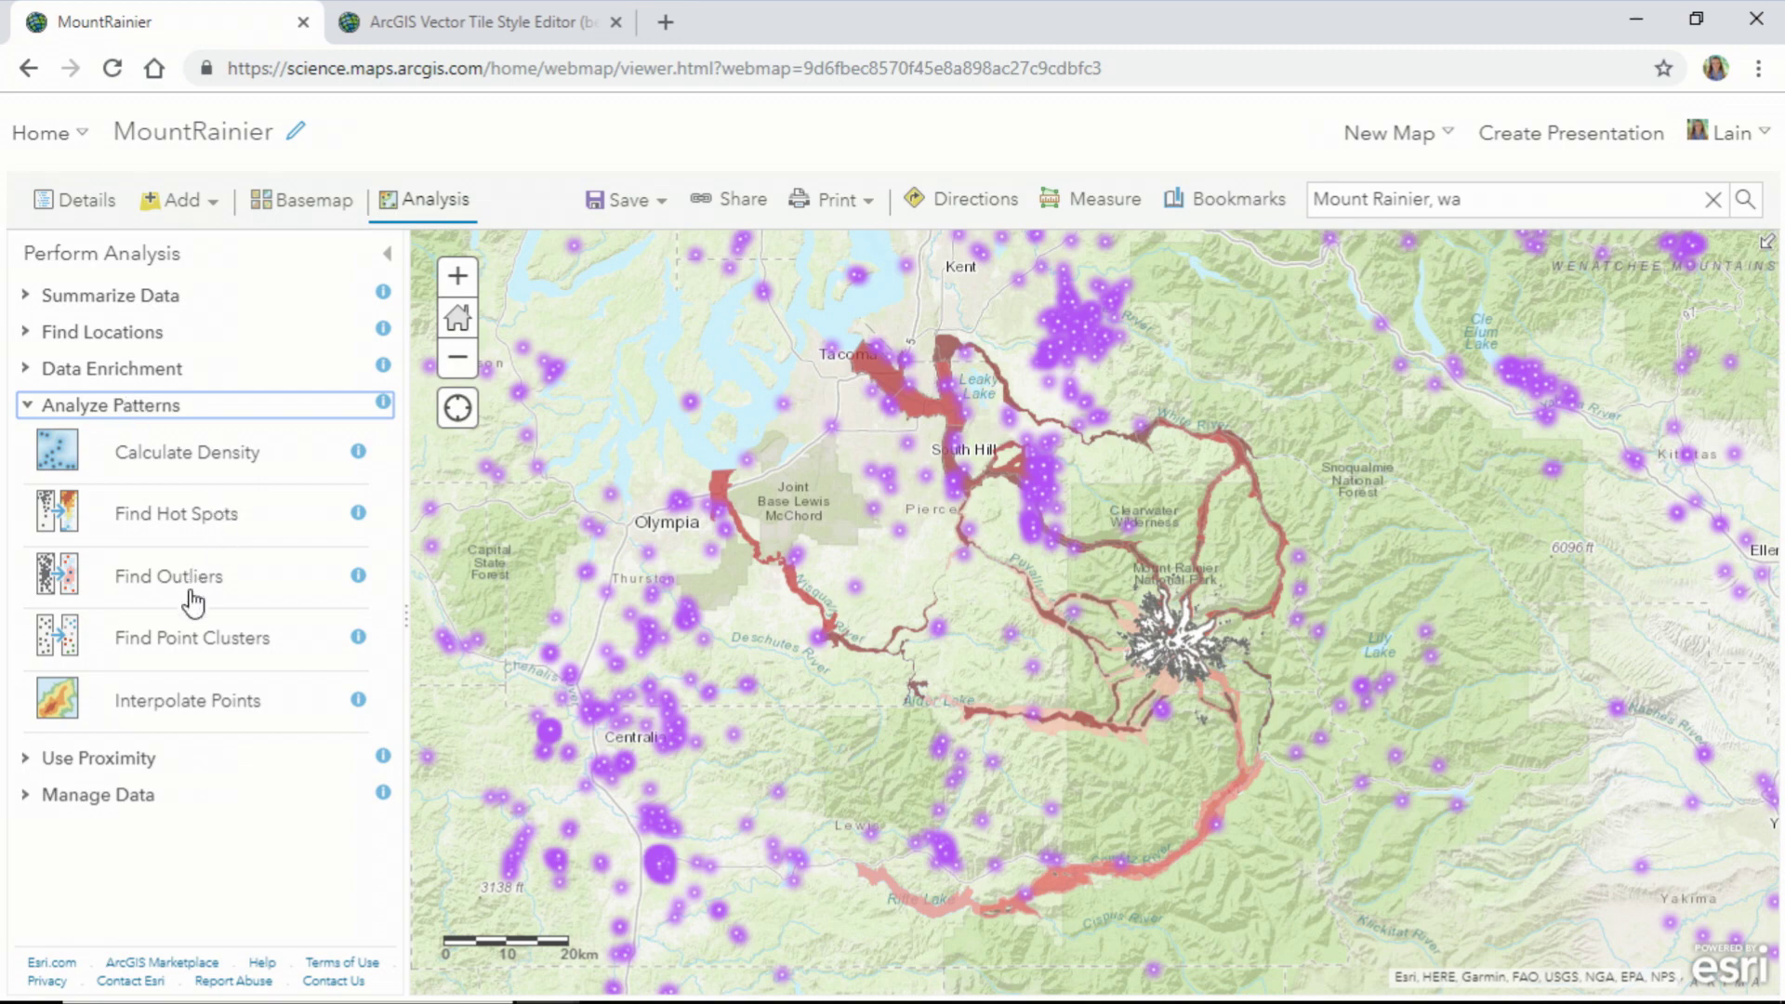
Run Find Point Clusters on the EPA mine locations with a minimum of 18 points.
click(198, 634)
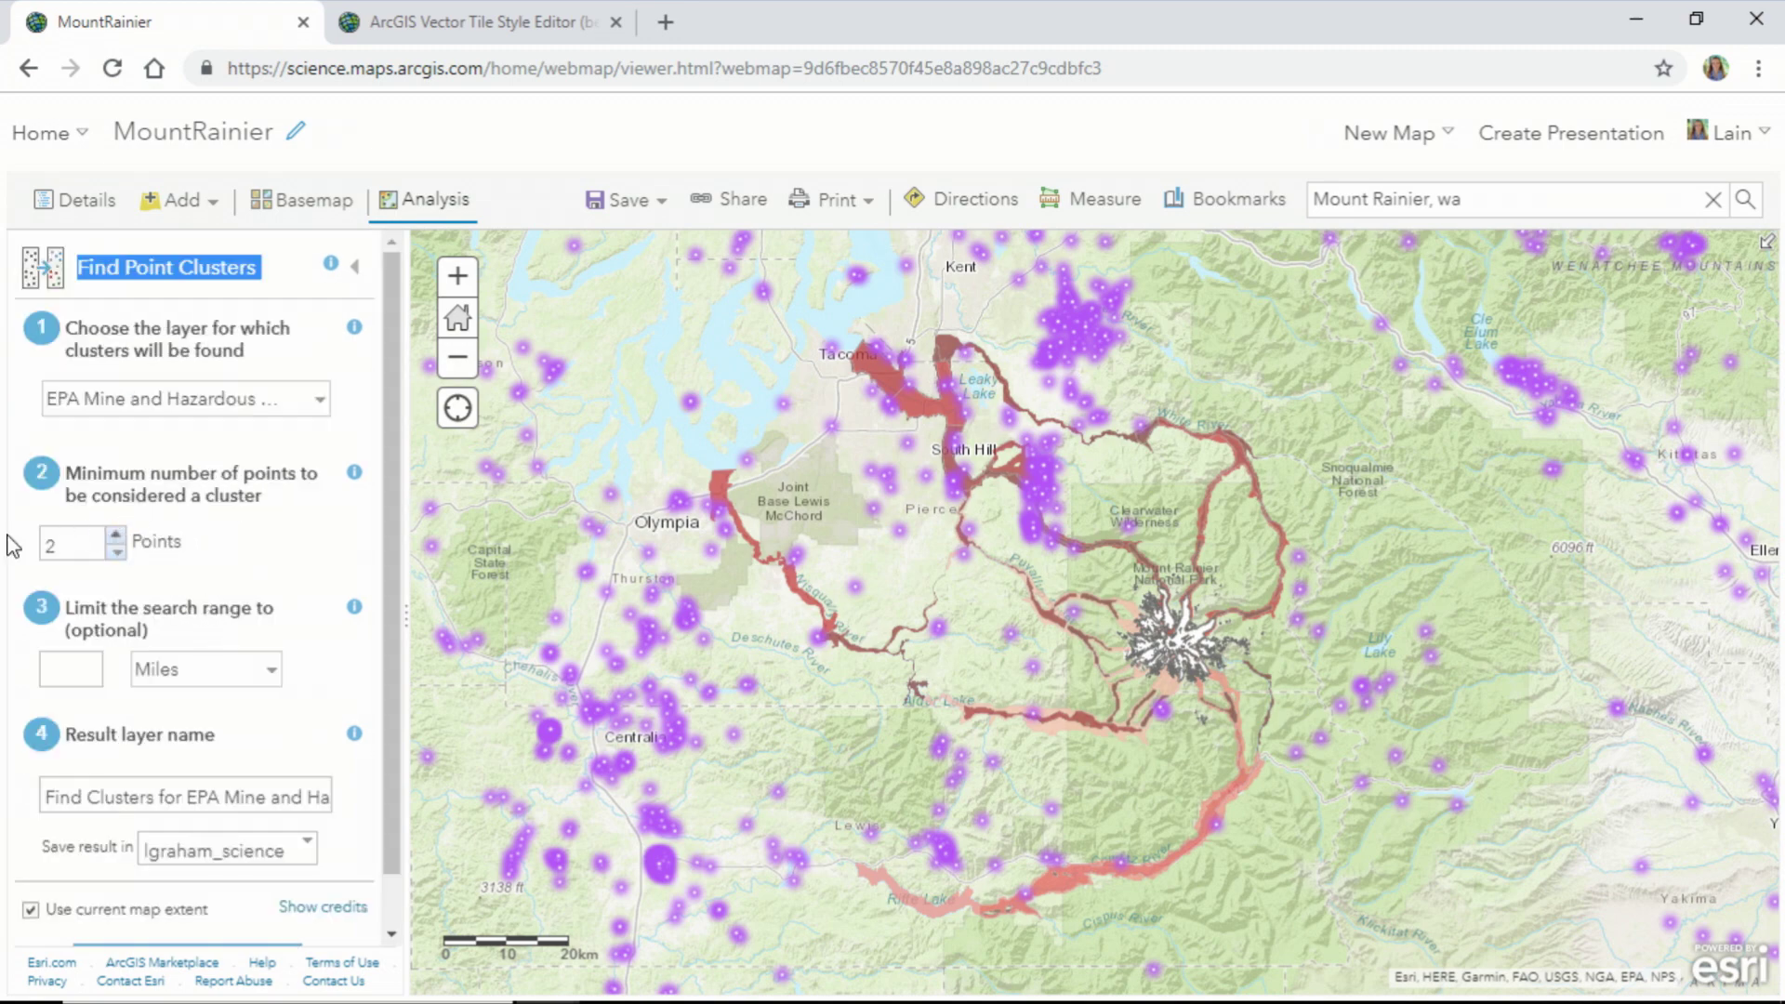
drag(64, 537, 39, 539)
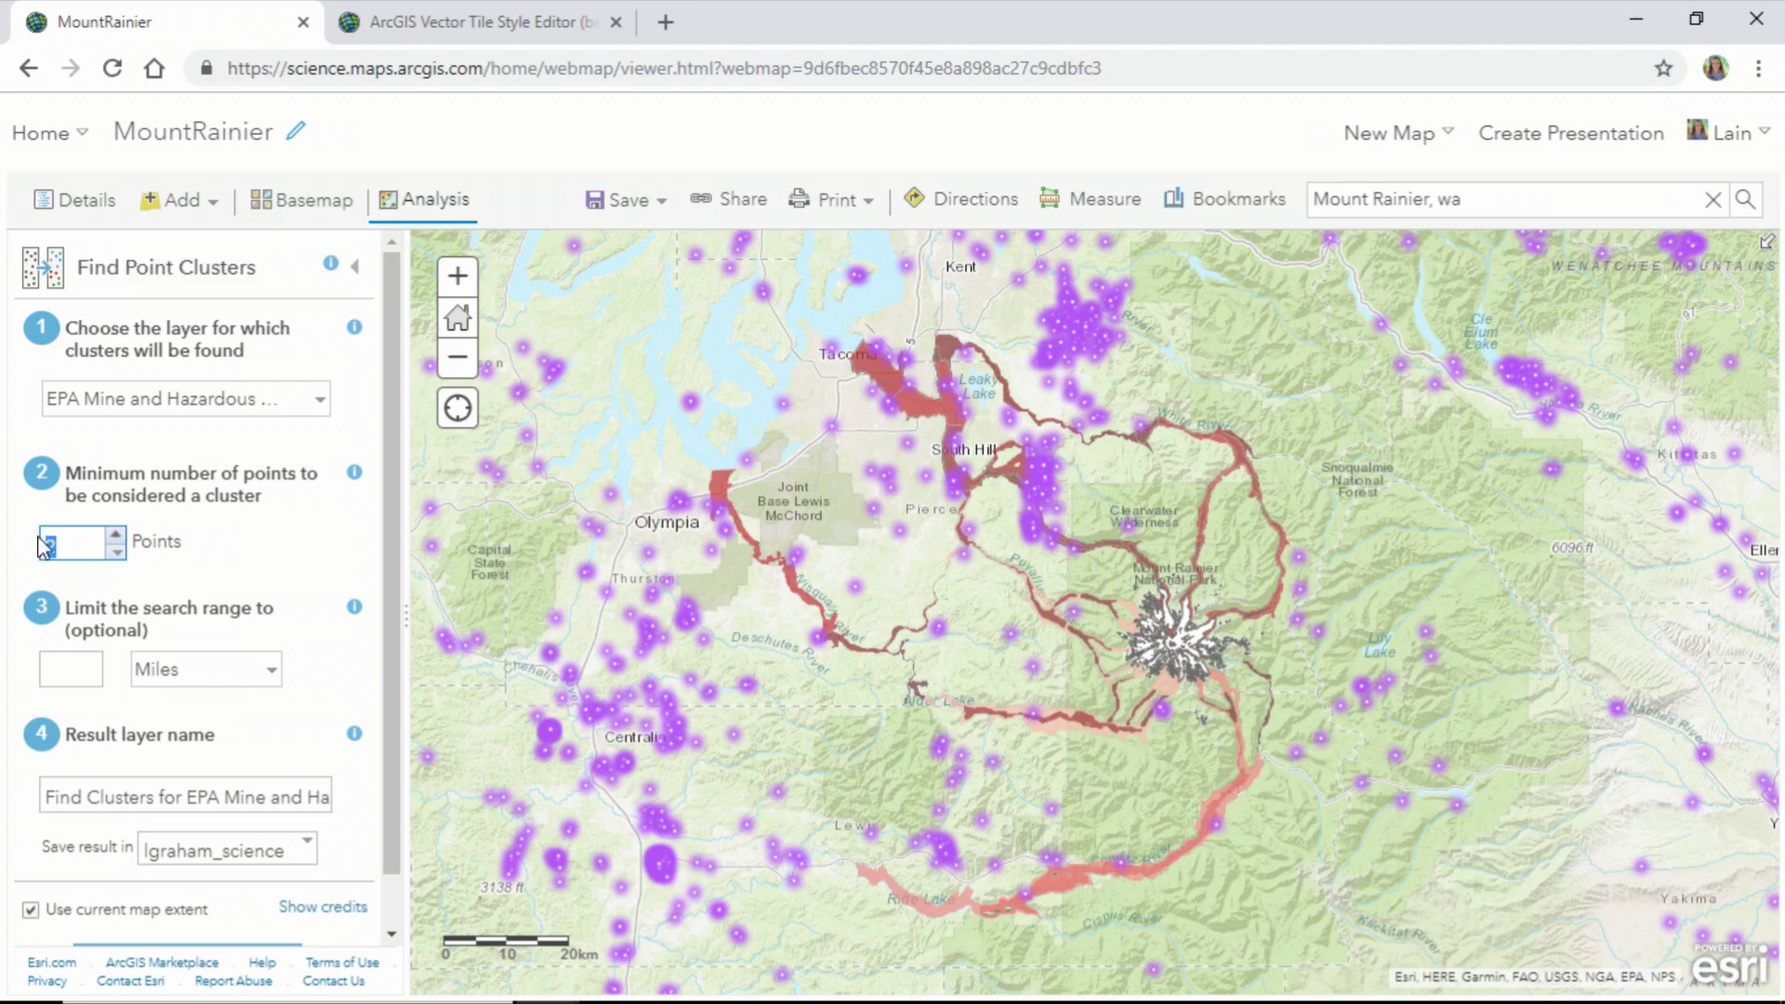
text(18)
scroll(392, 900, down, 1)
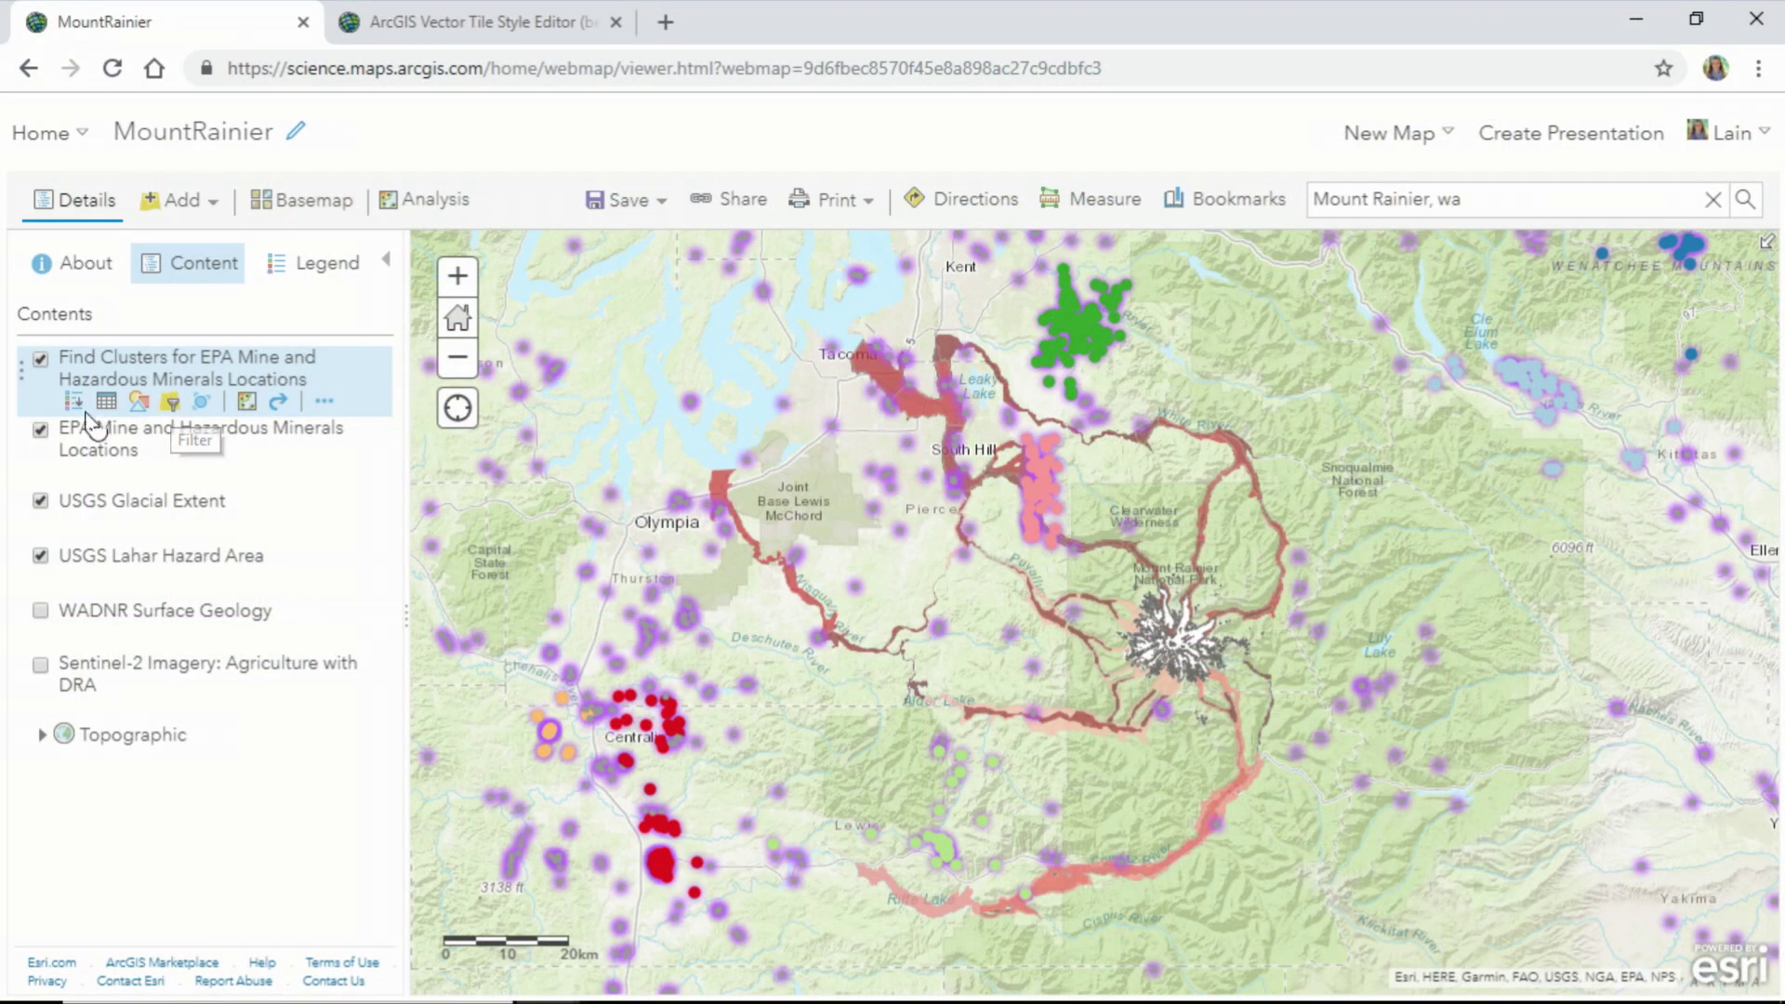
Hide the EPA mine points and filter the clusters layer to Cluster ID is not -1.
click(37, 428)
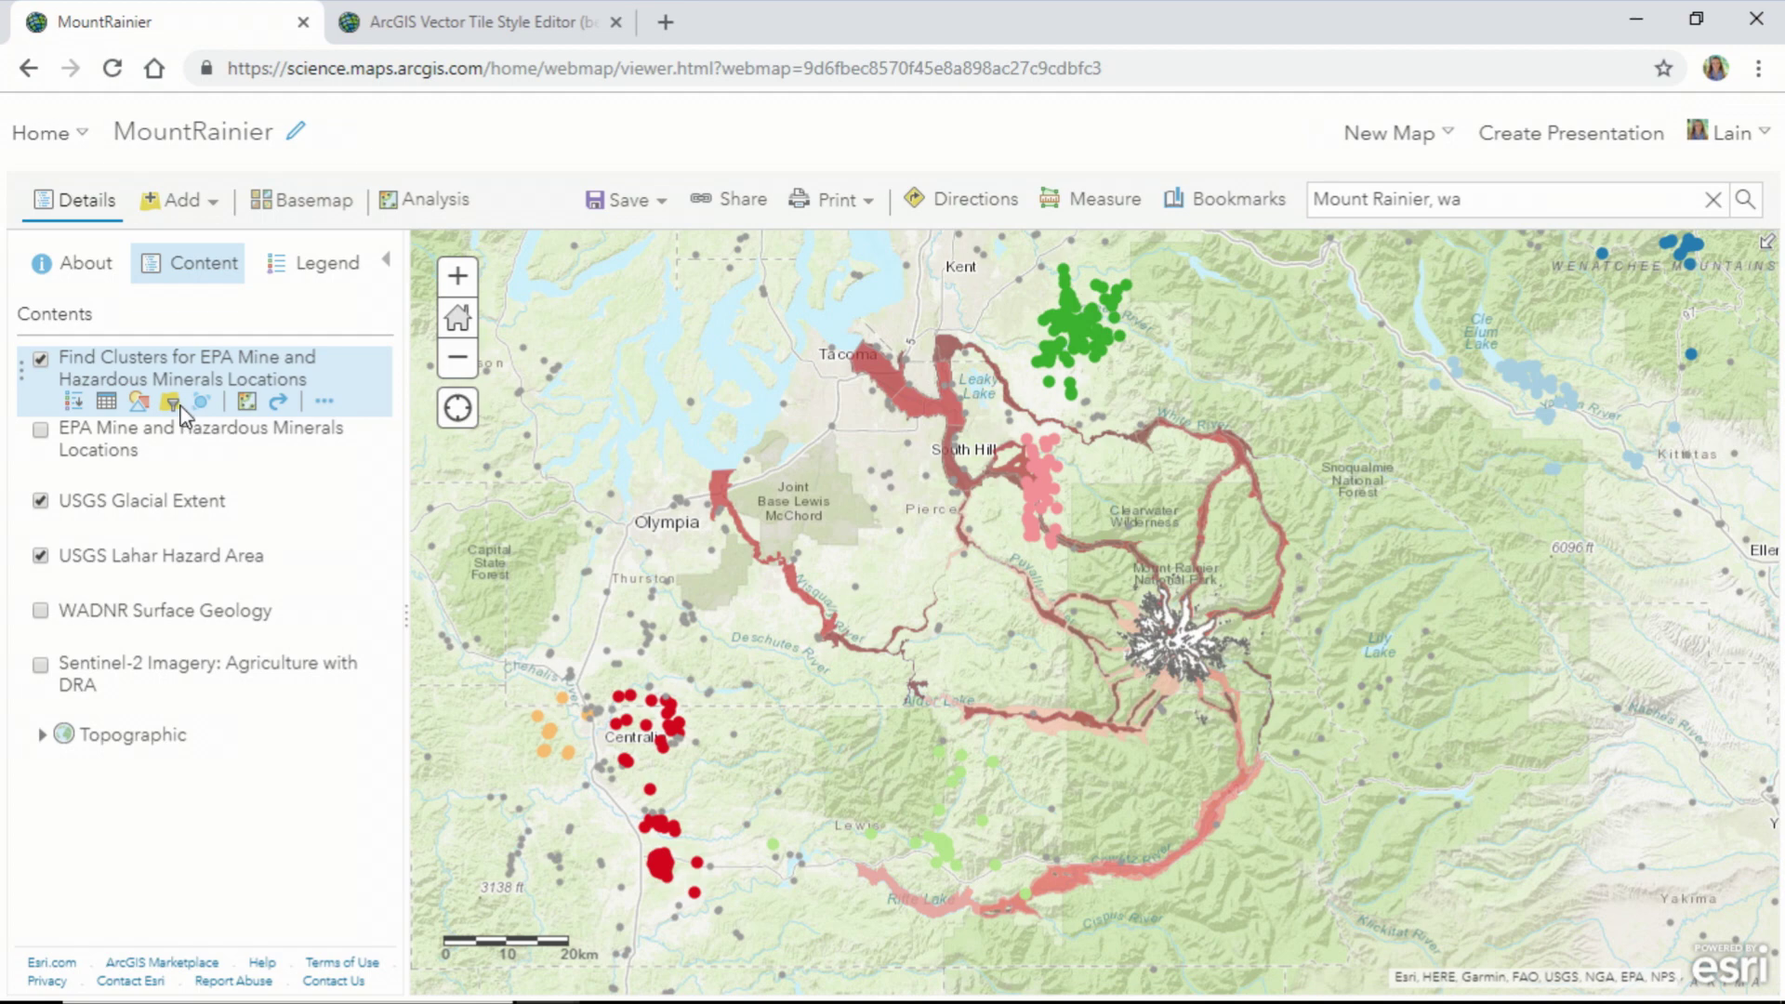
click(173, 404)
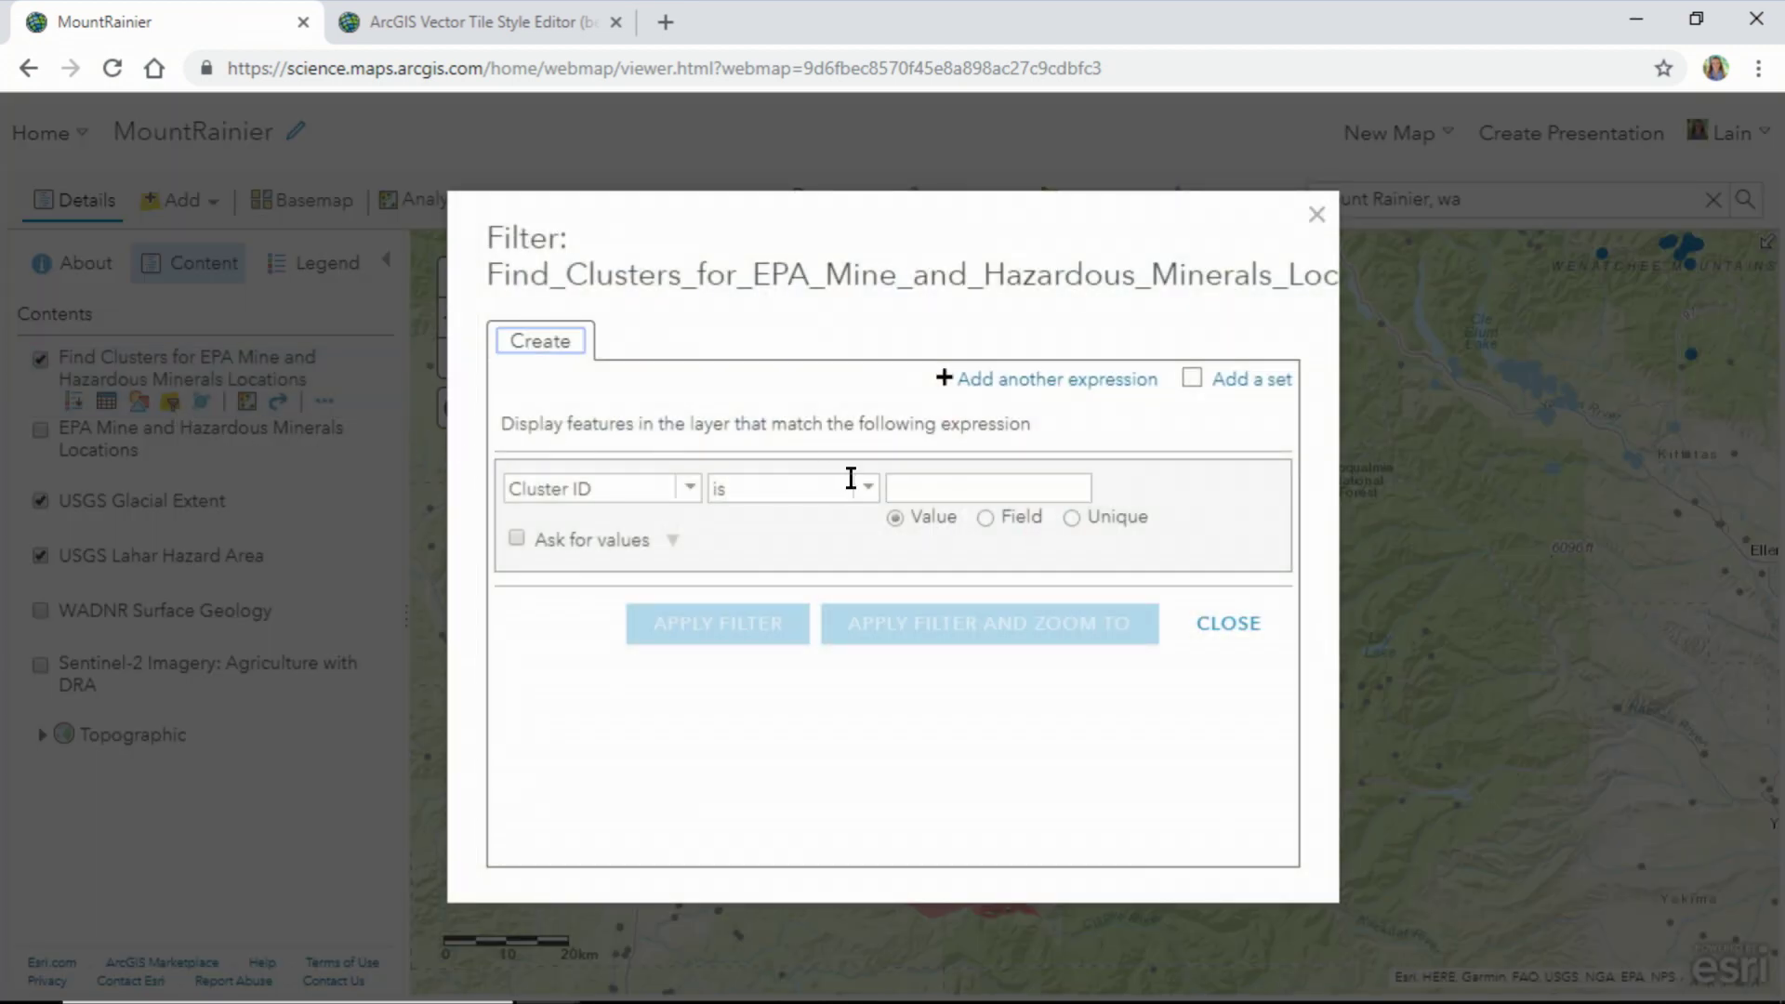
click(867, 499)
click(829, 554)
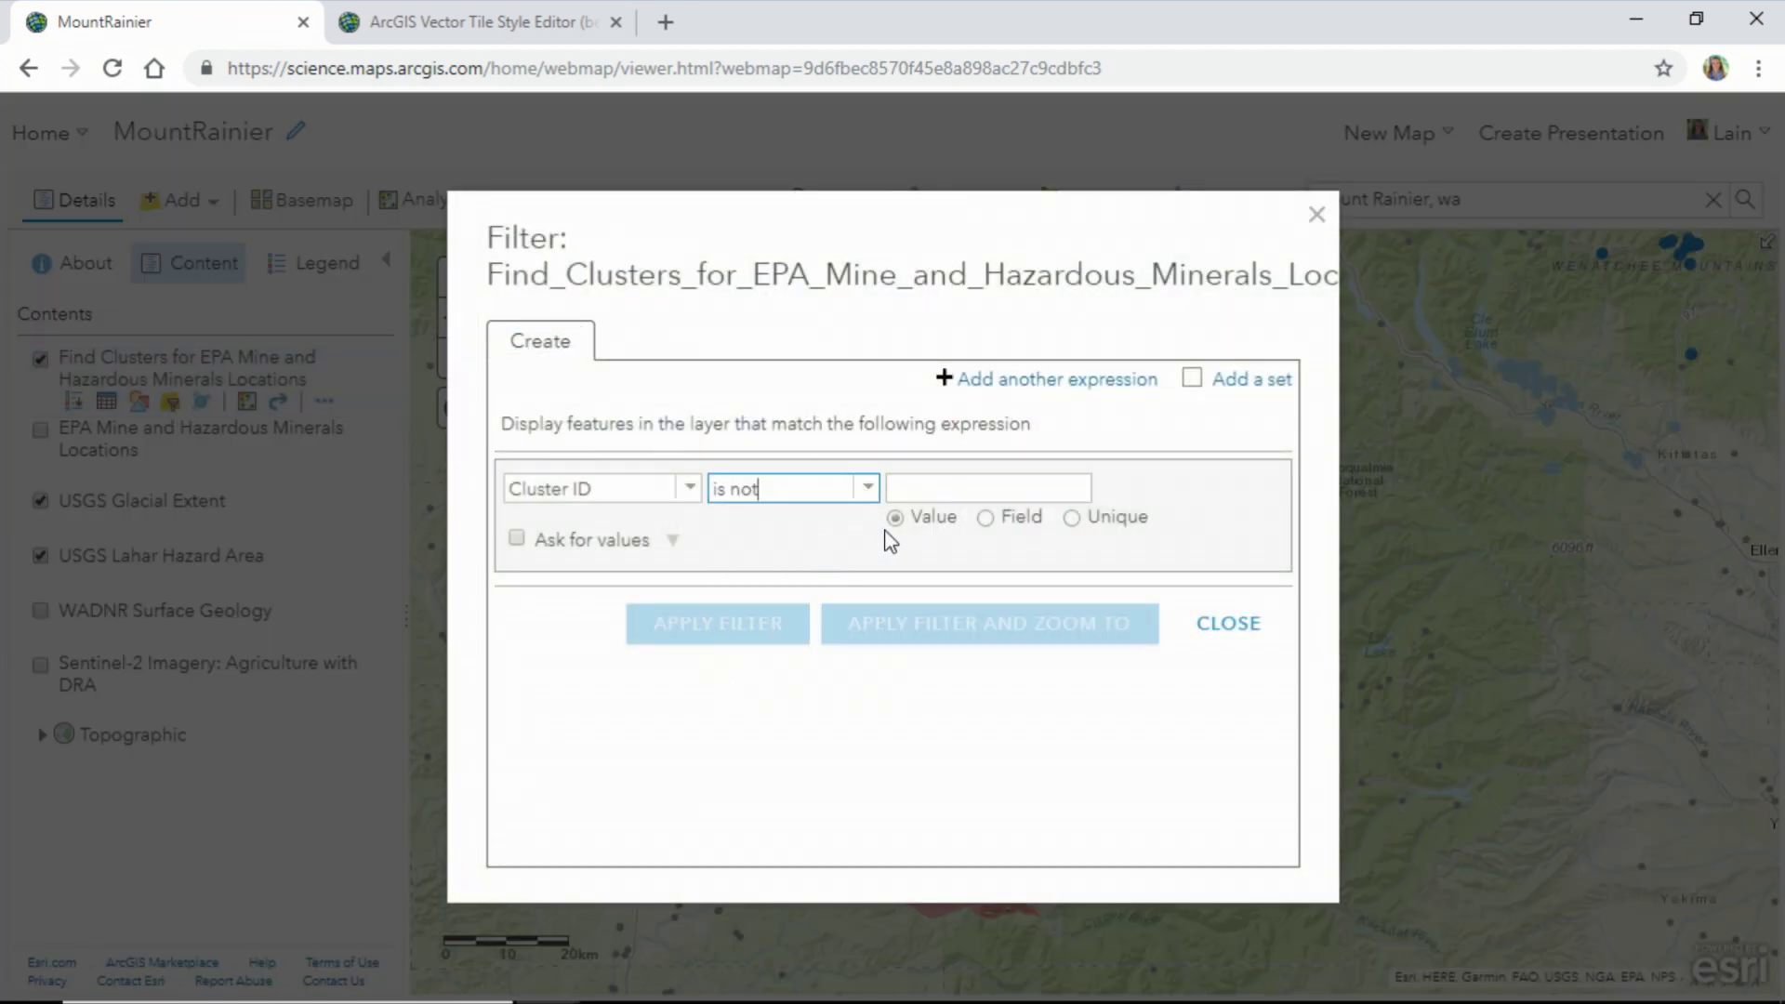
click(1071, 517)
click(755, 623)
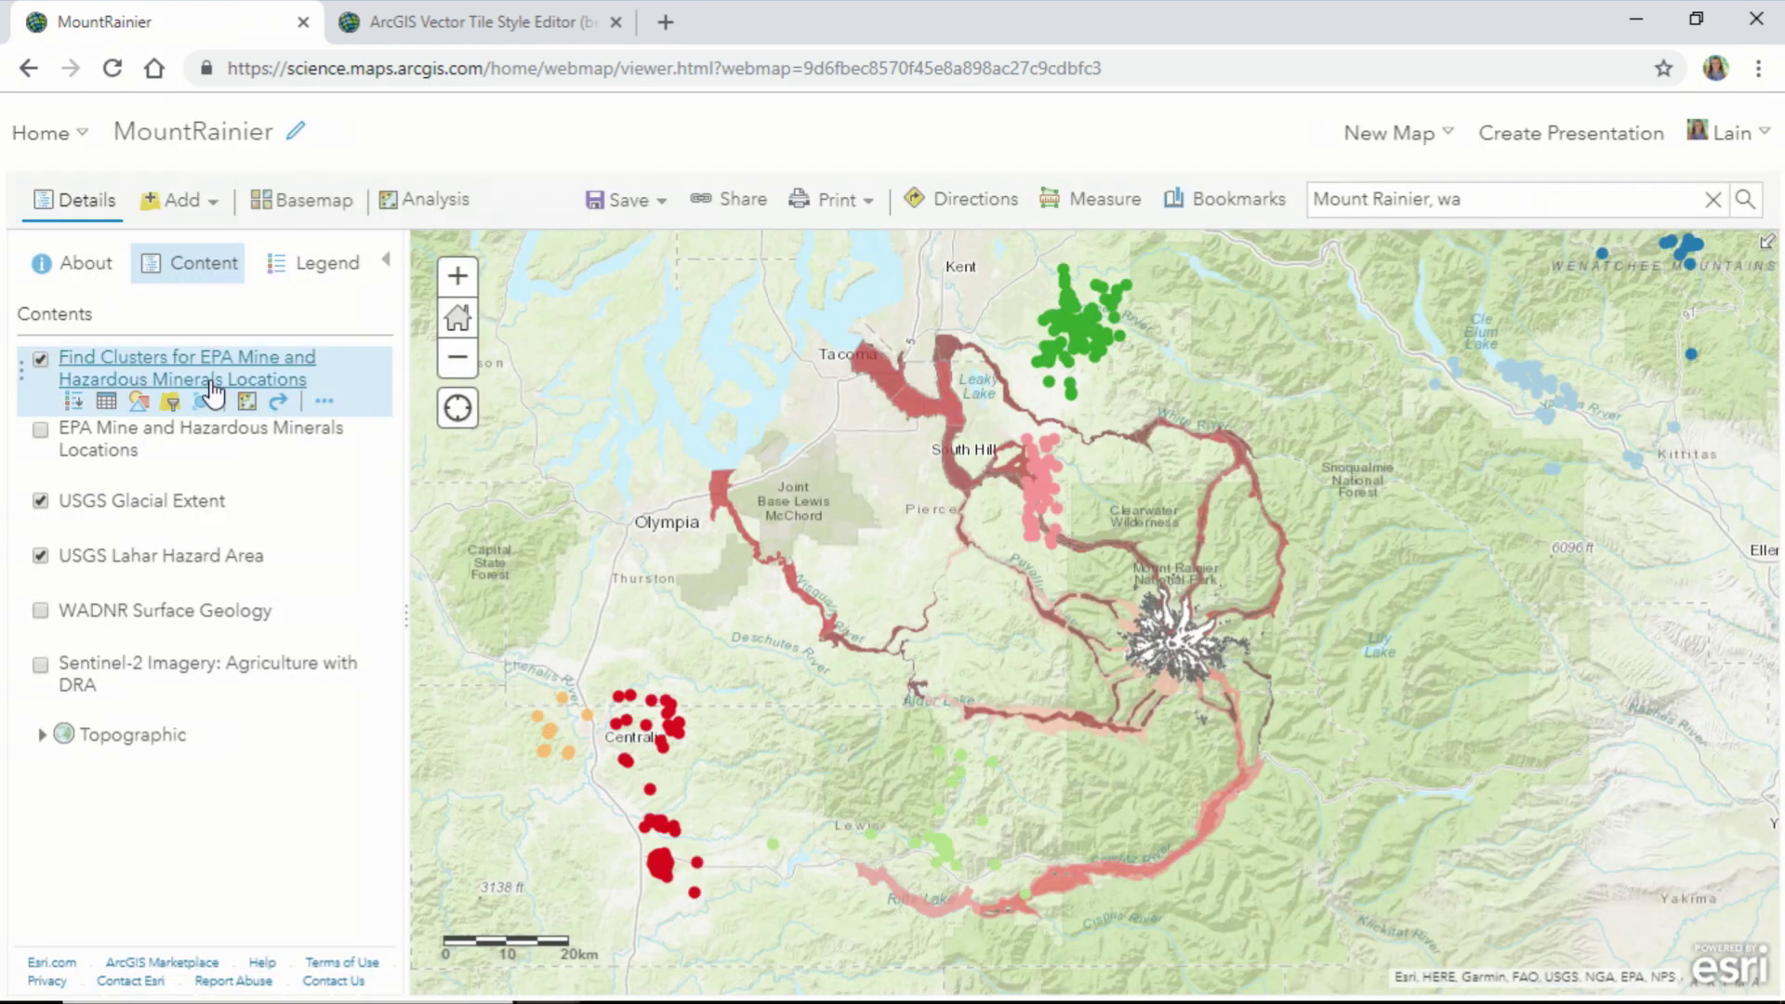
Summarize center and dispersion of the clusters as 1SD ellipses grouped by Cluster ID.
click(247, 402)
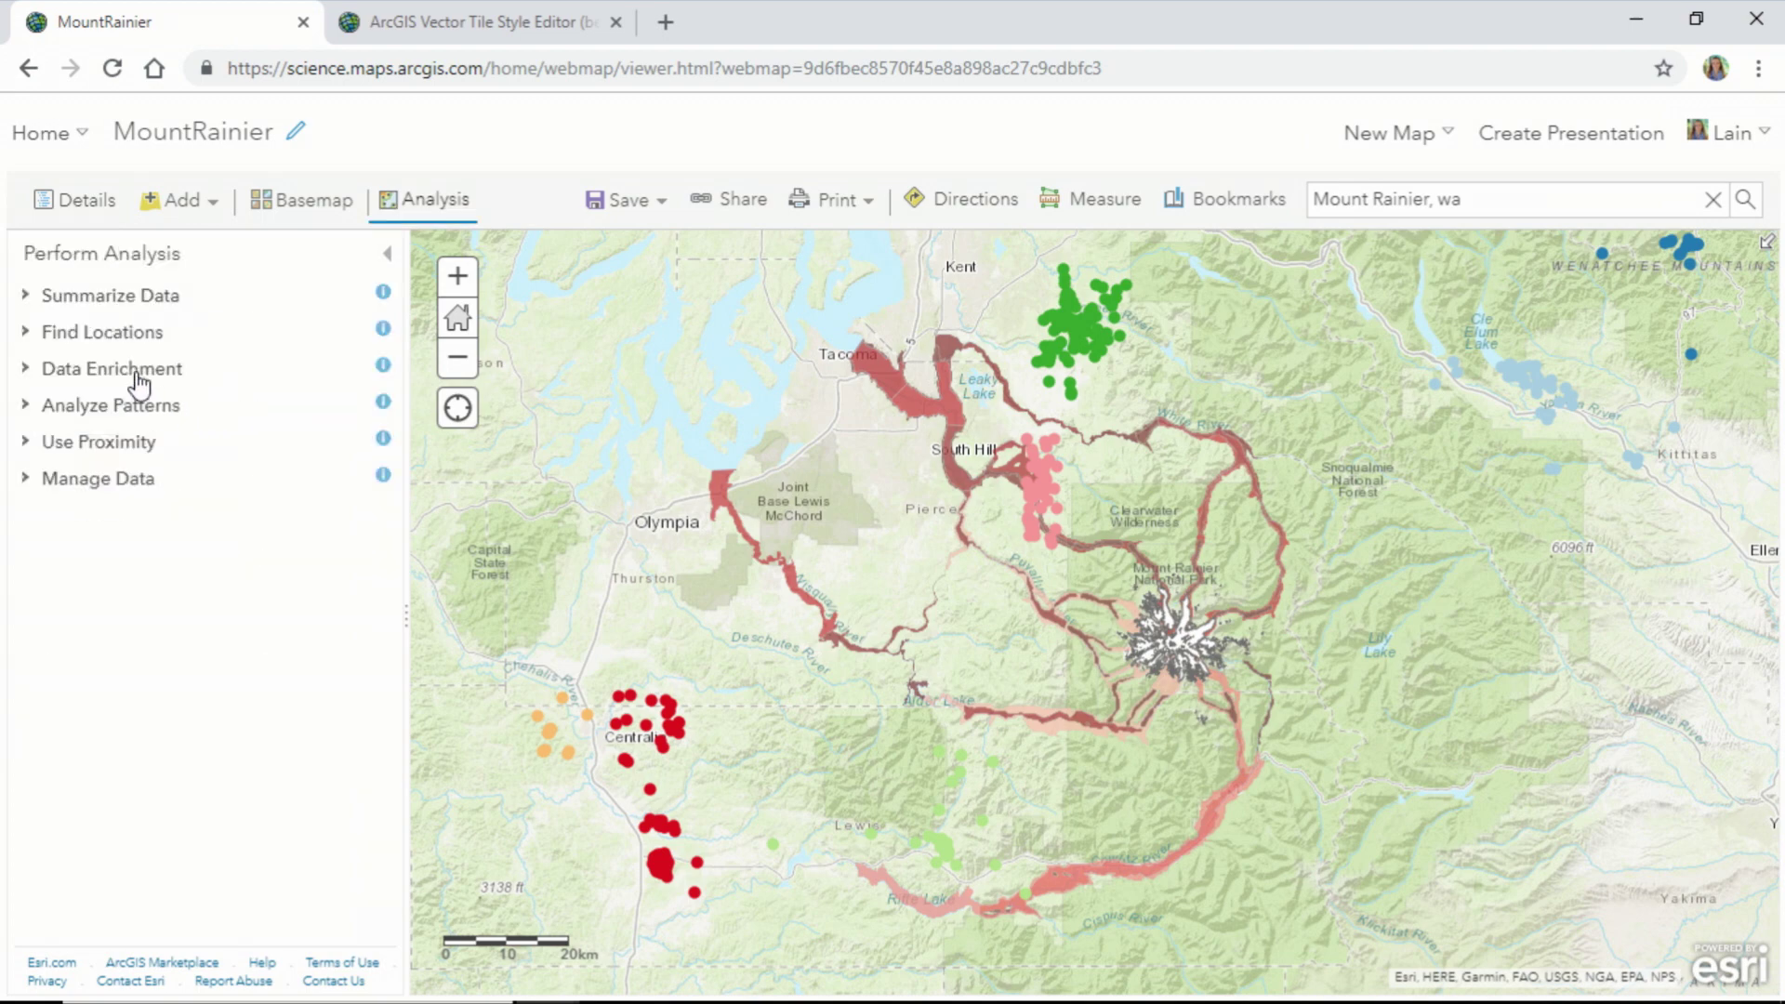
click(72, 298)
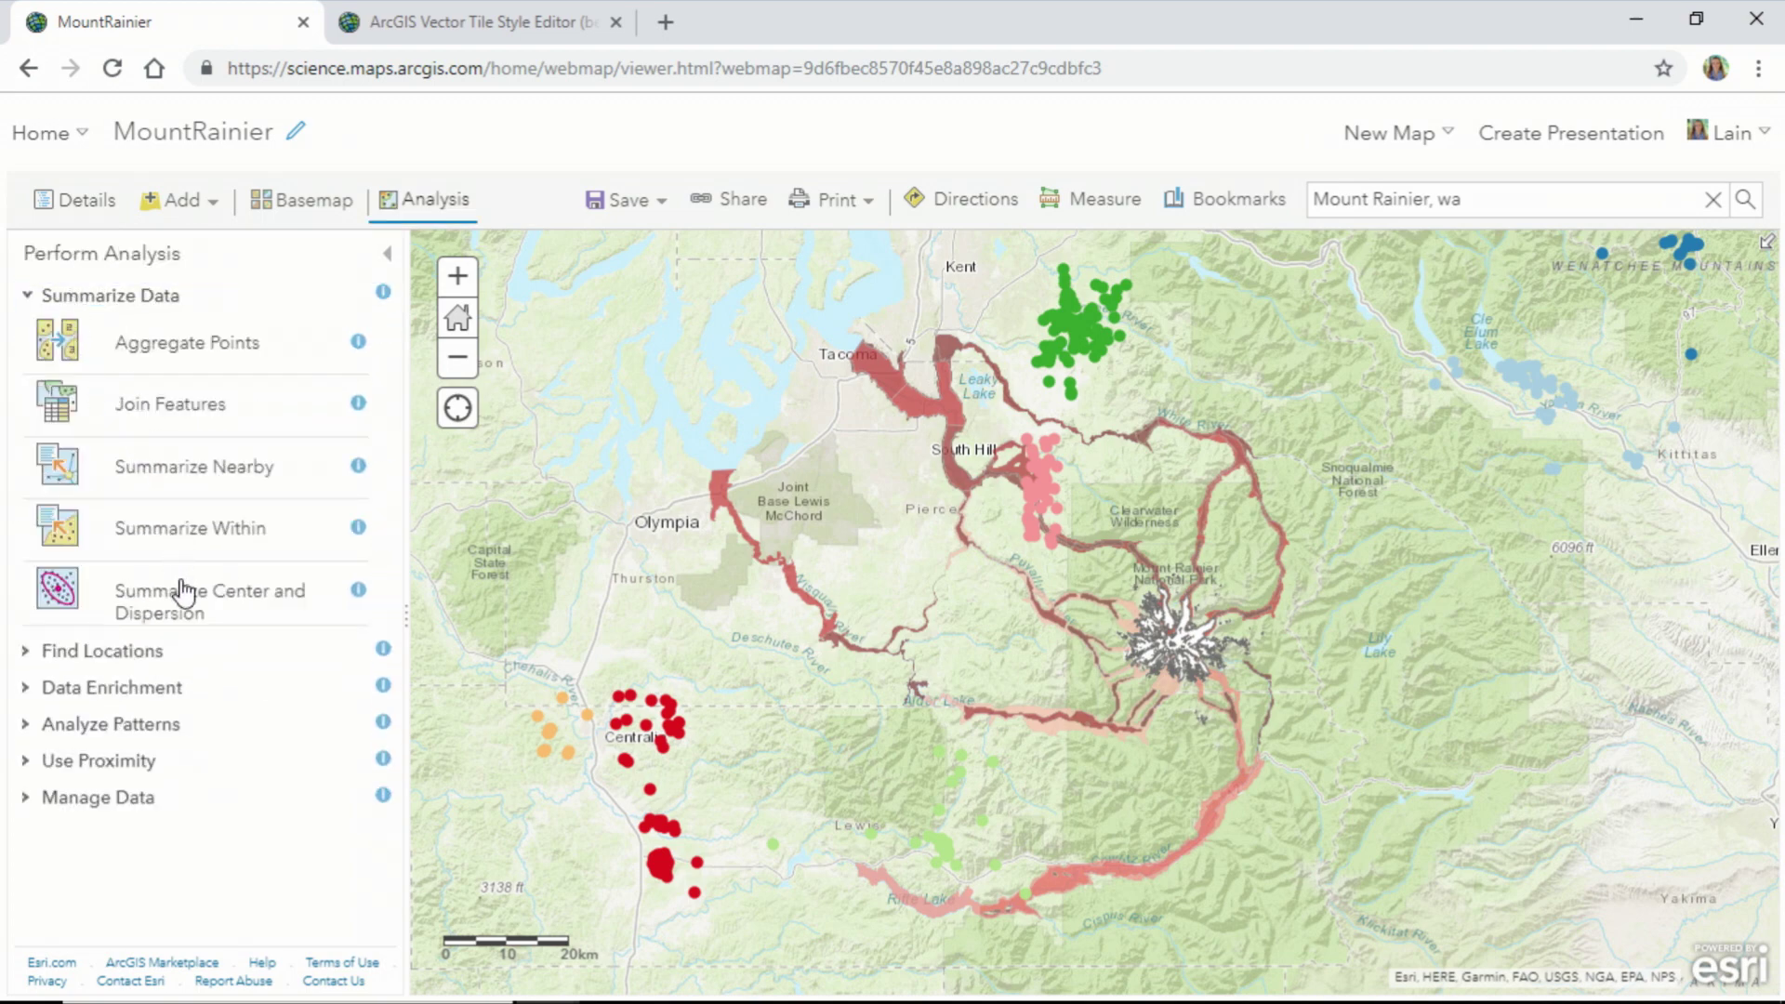
click(184, 591)
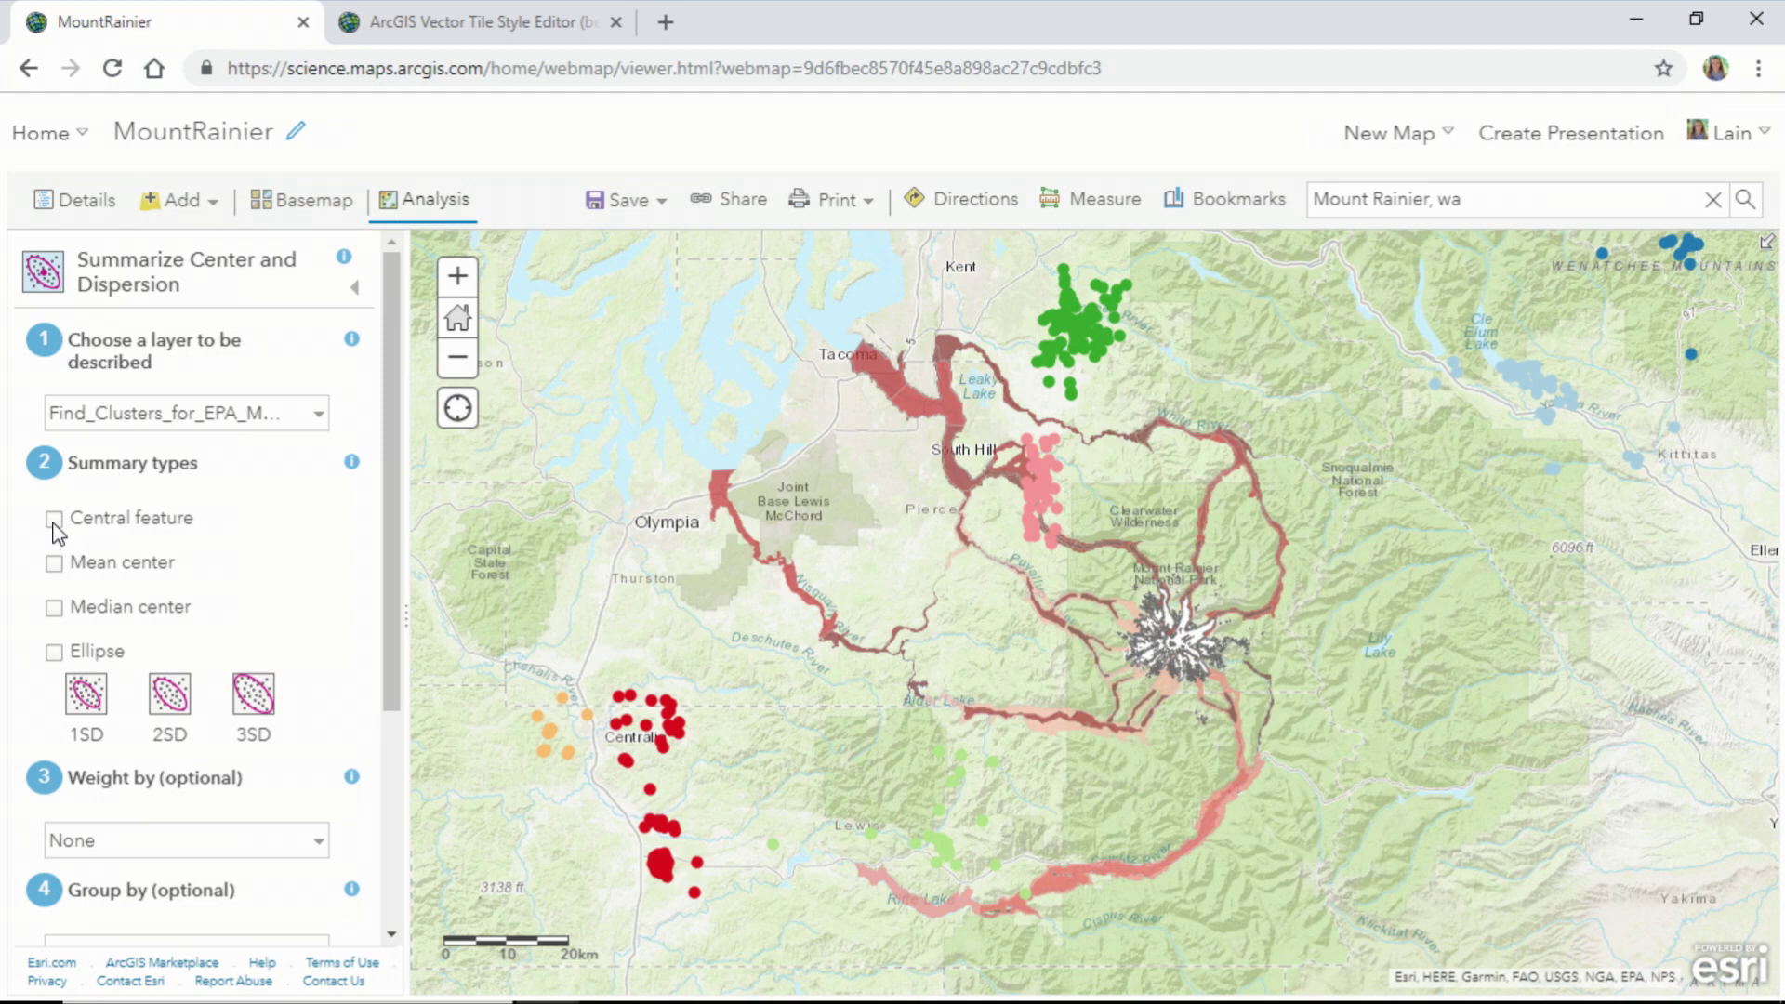
click(54, 653)
drag(383, 618, 357, 800)
click(271, 662)
click(221, 737)
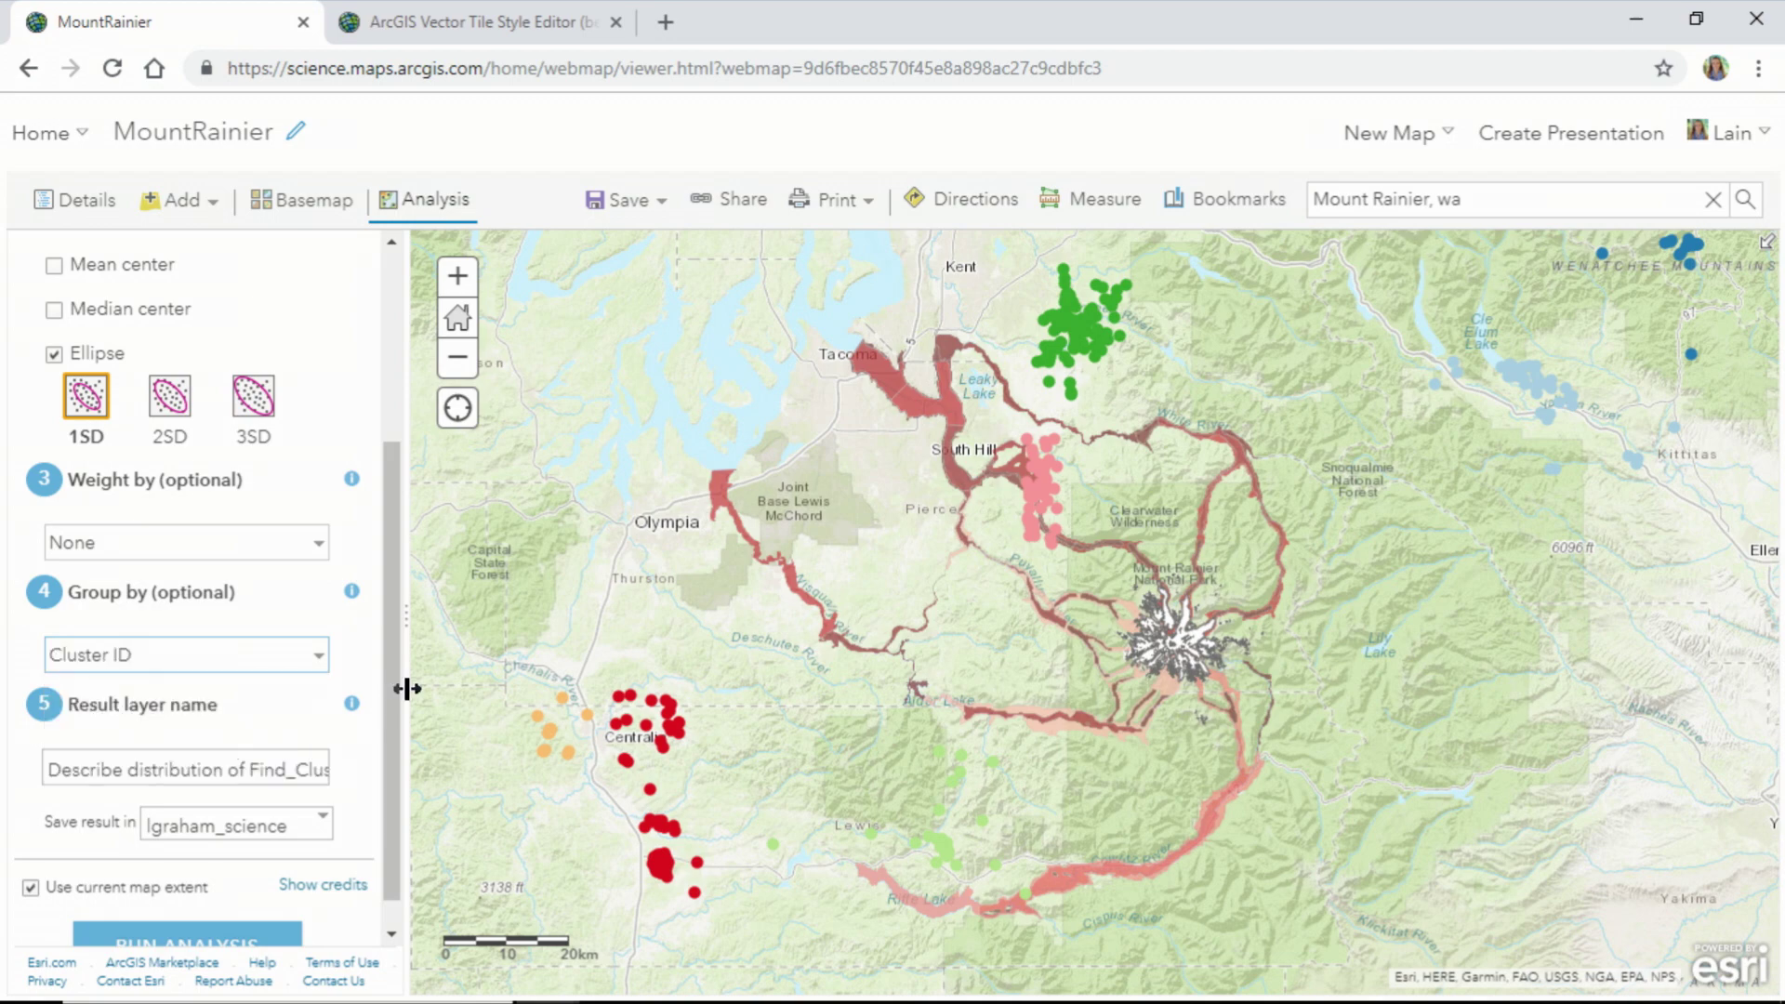
scroll(385, 689, down, 1)
click(223, 913)
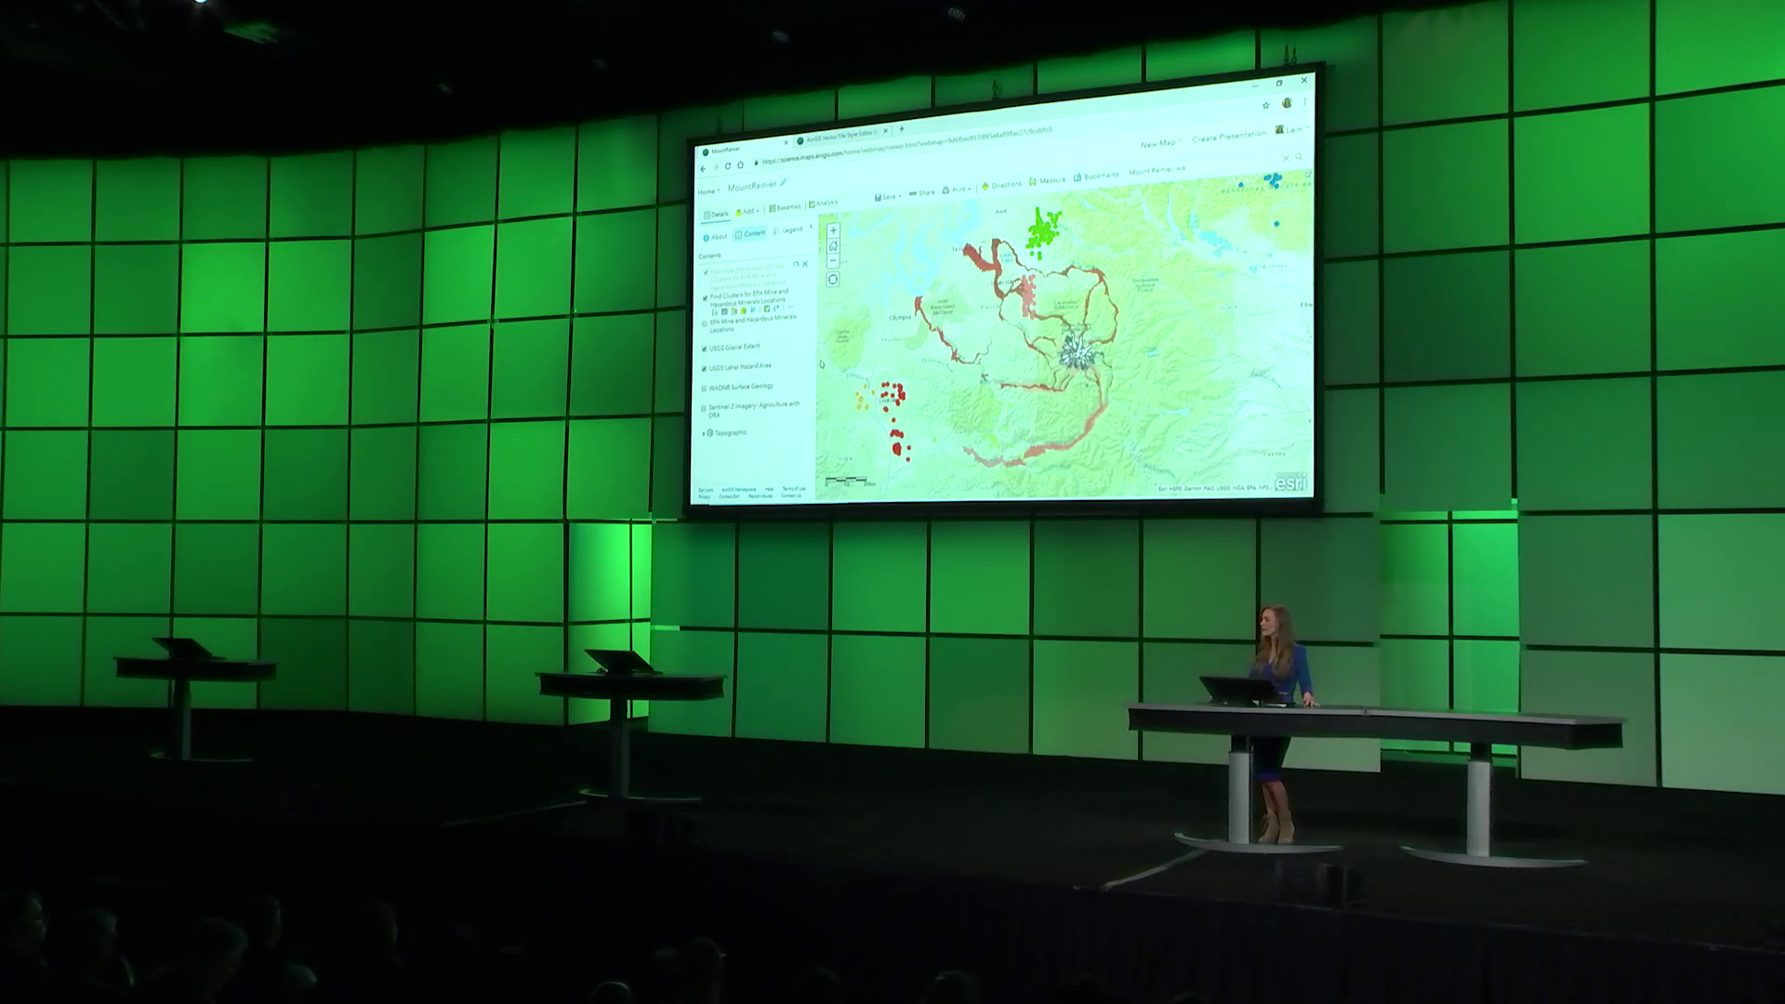
Zoom in between Tacoma and Mount Rainier with the dispersion ellipses and WADNR Surface Geology shown.
mouse_move(705, 388)
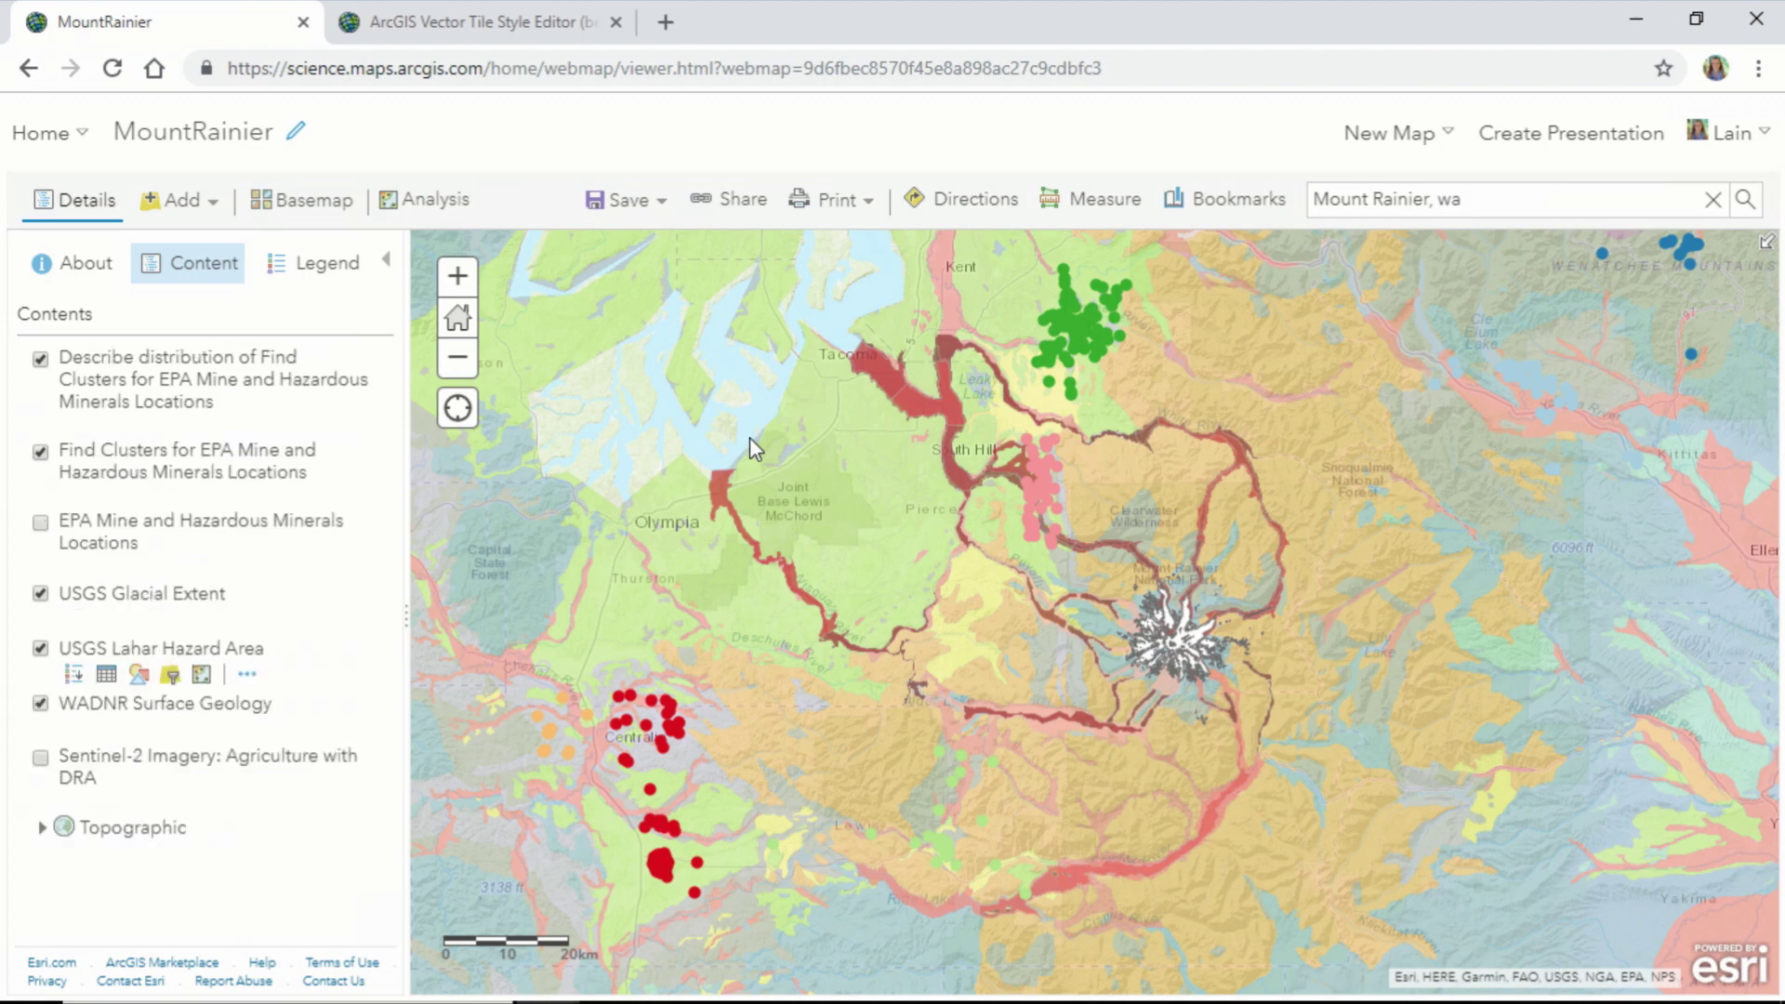
drag(700, 249, 1259, 711)
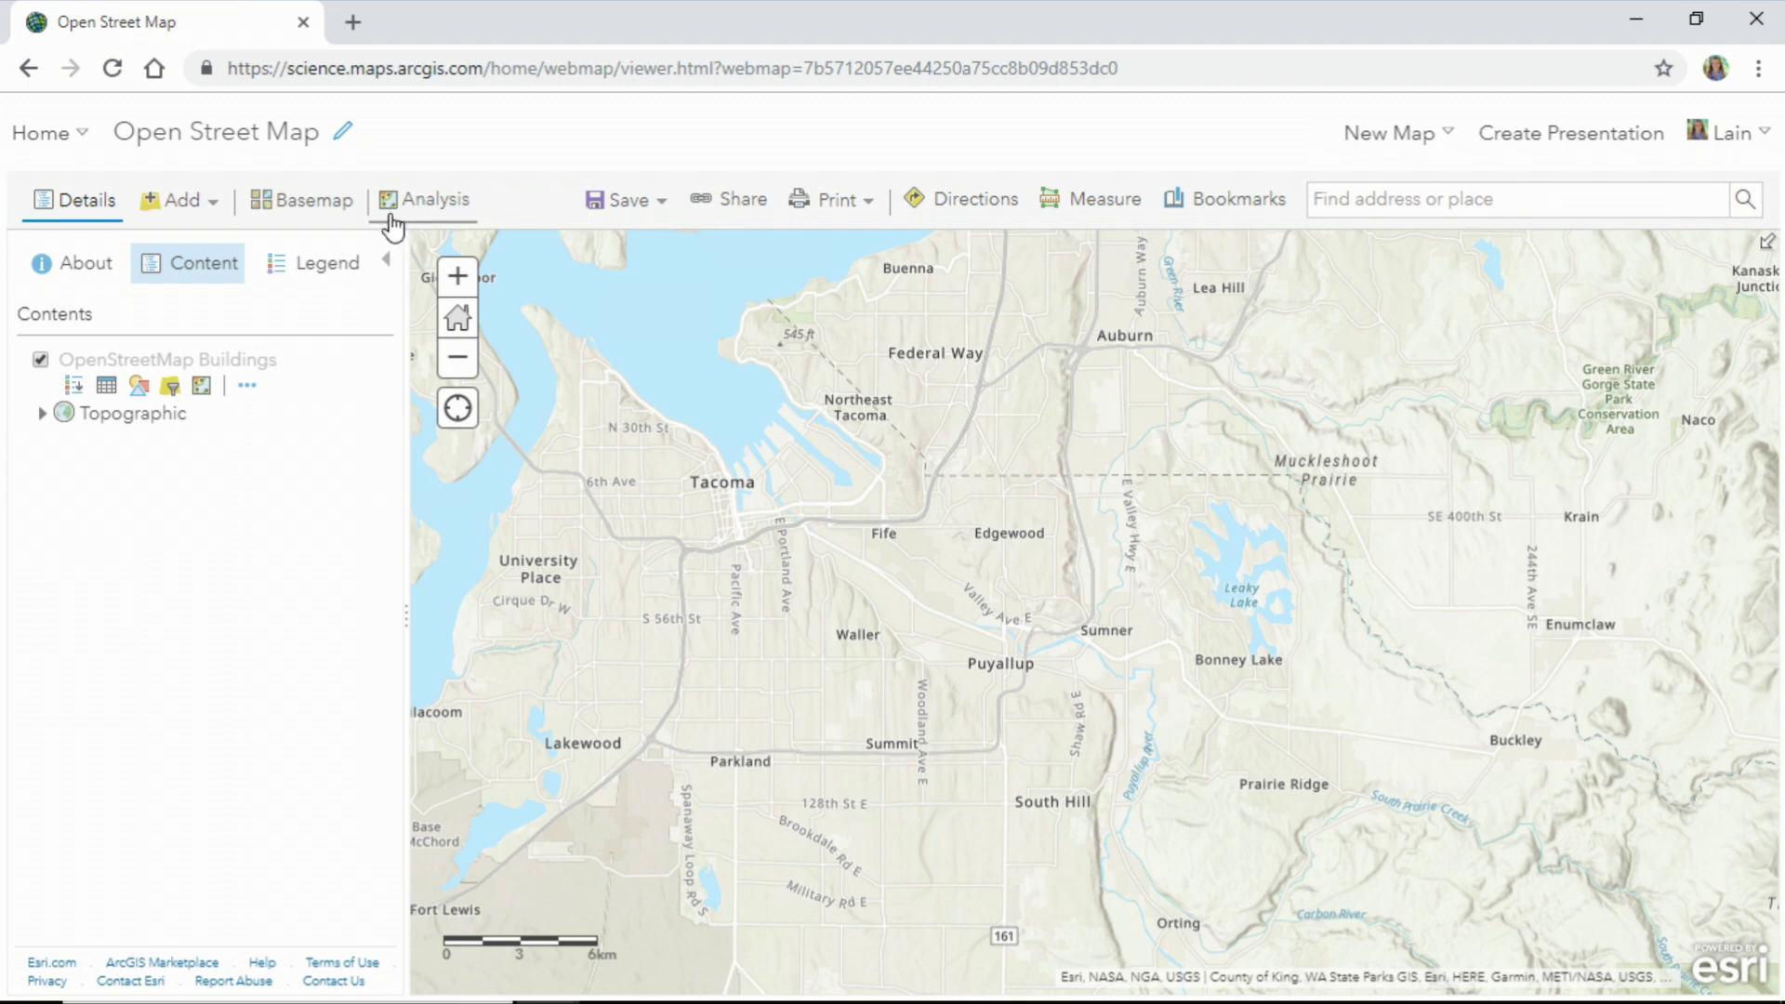
Switch to the OpenStreetMap basemap, zoom into a Tacoma neighbourhood, and snap the window beside the iD editor.
click(330, 216)
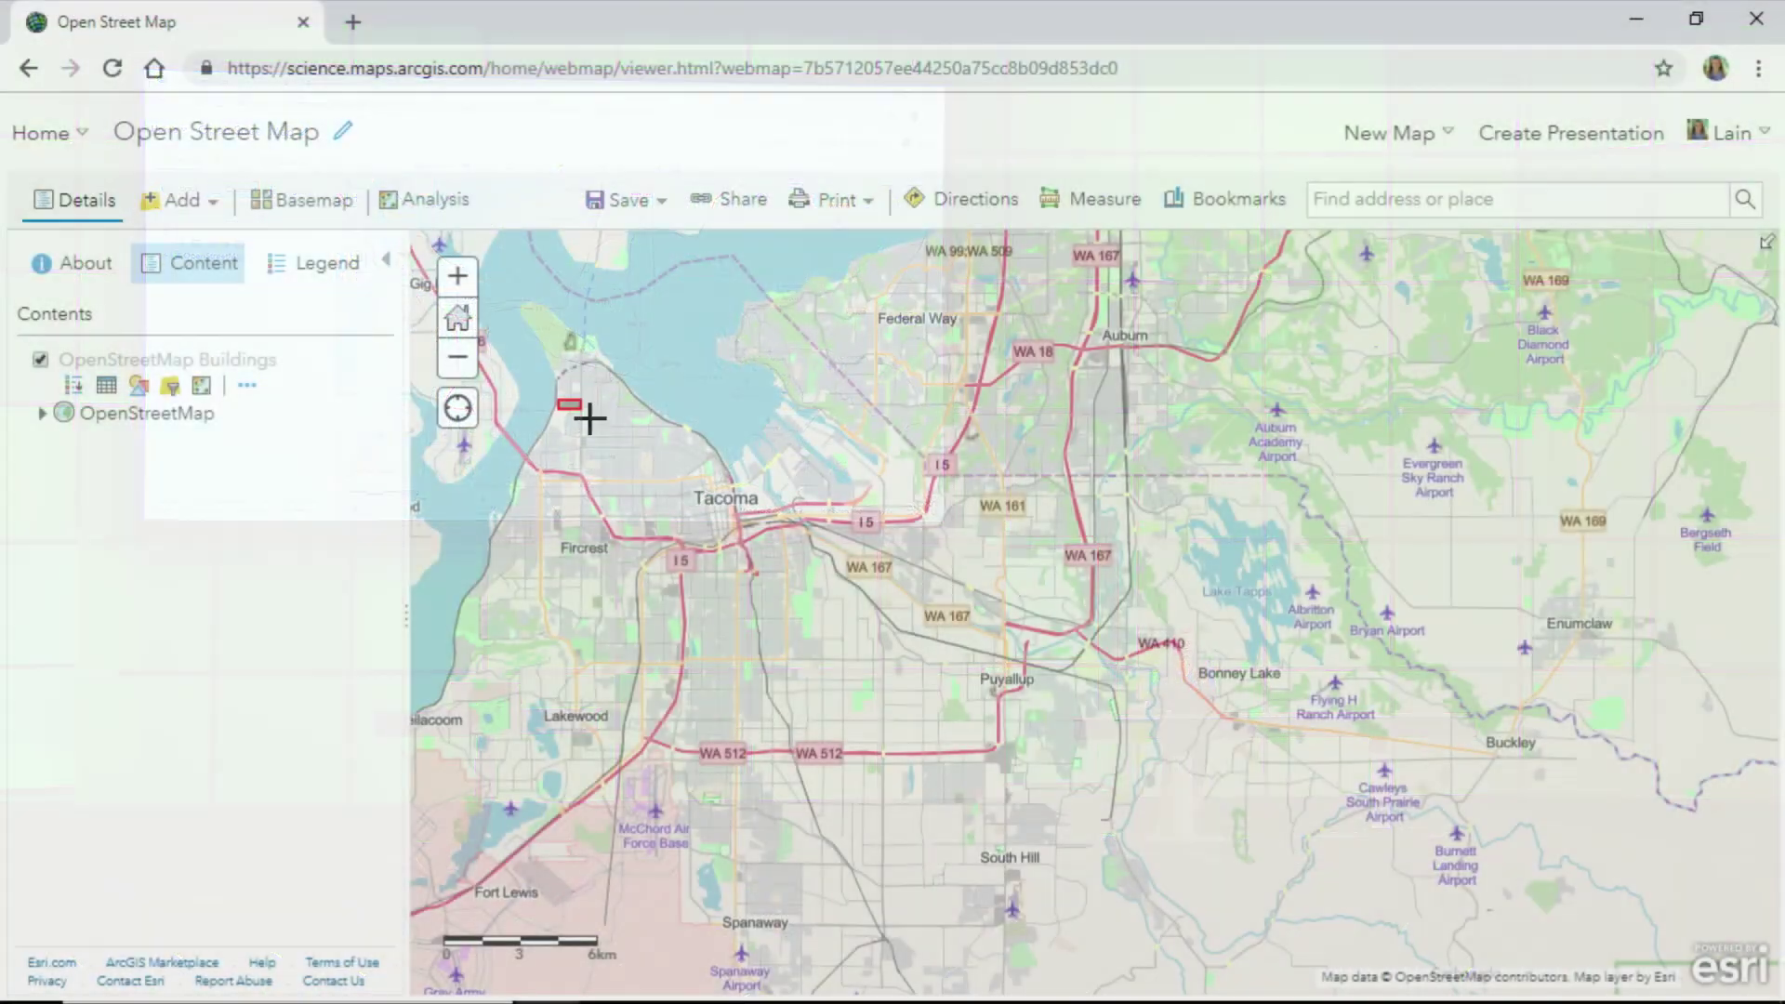
drag(558, 398, 802, 606)
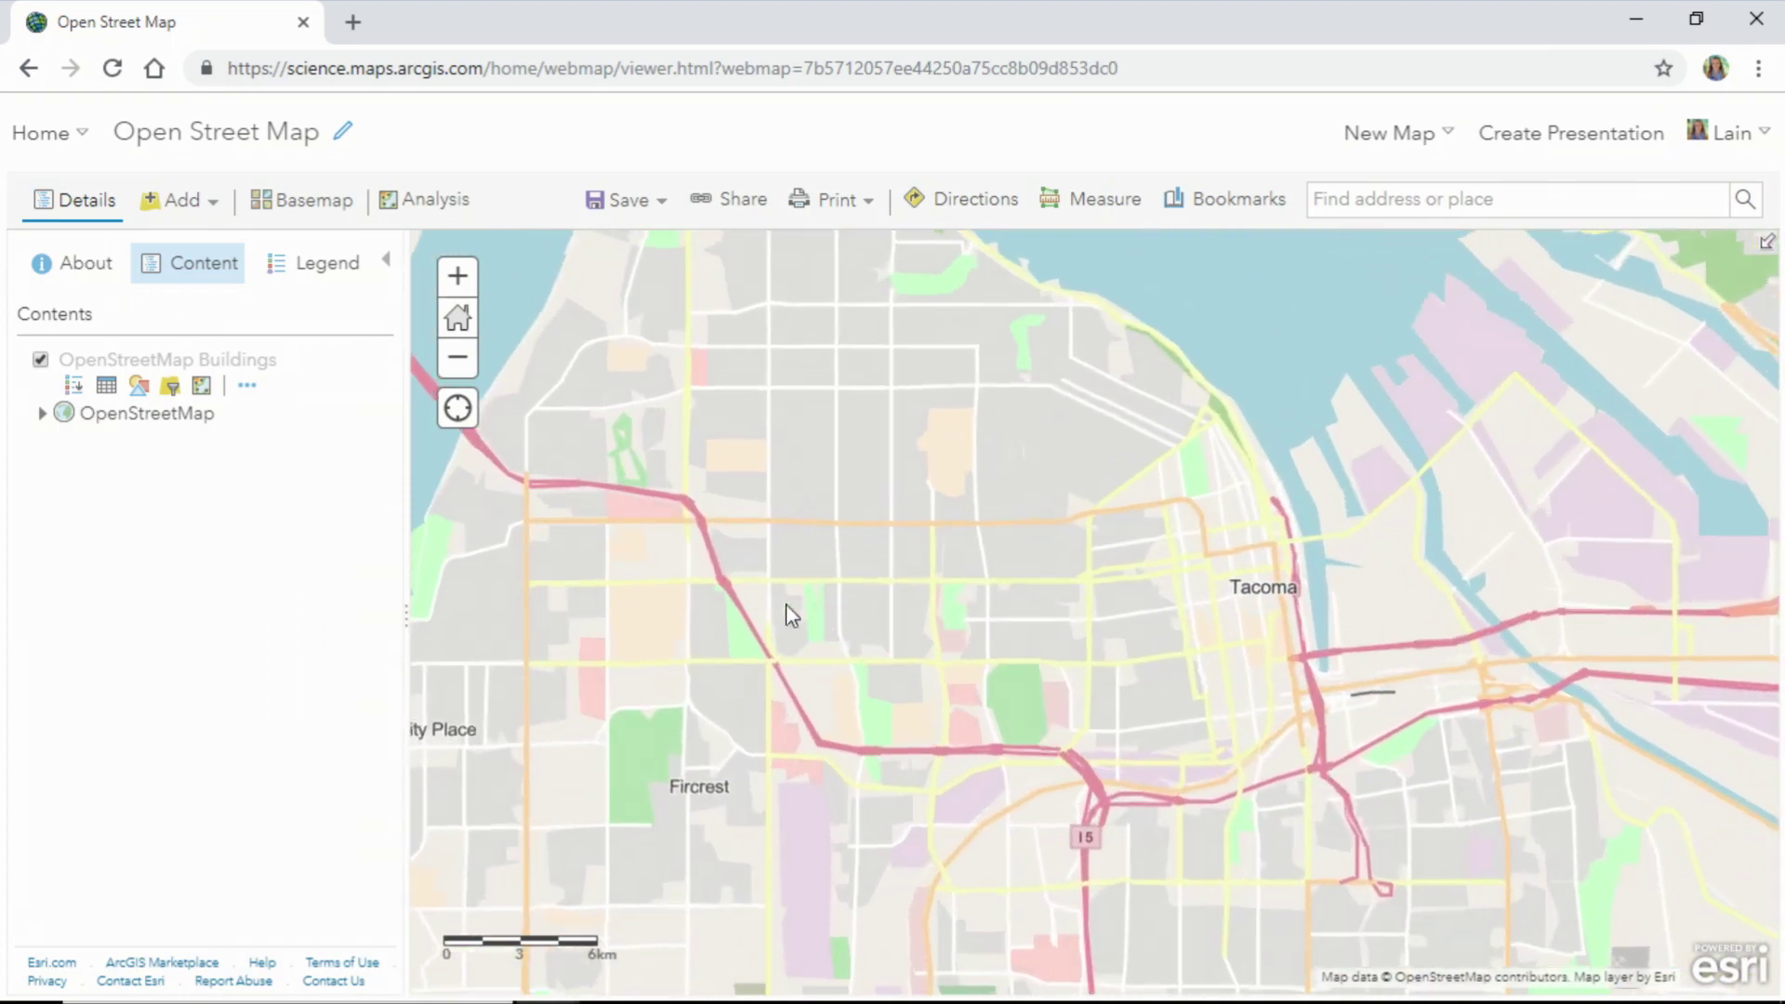
drag(930, 647, 1130, 766)
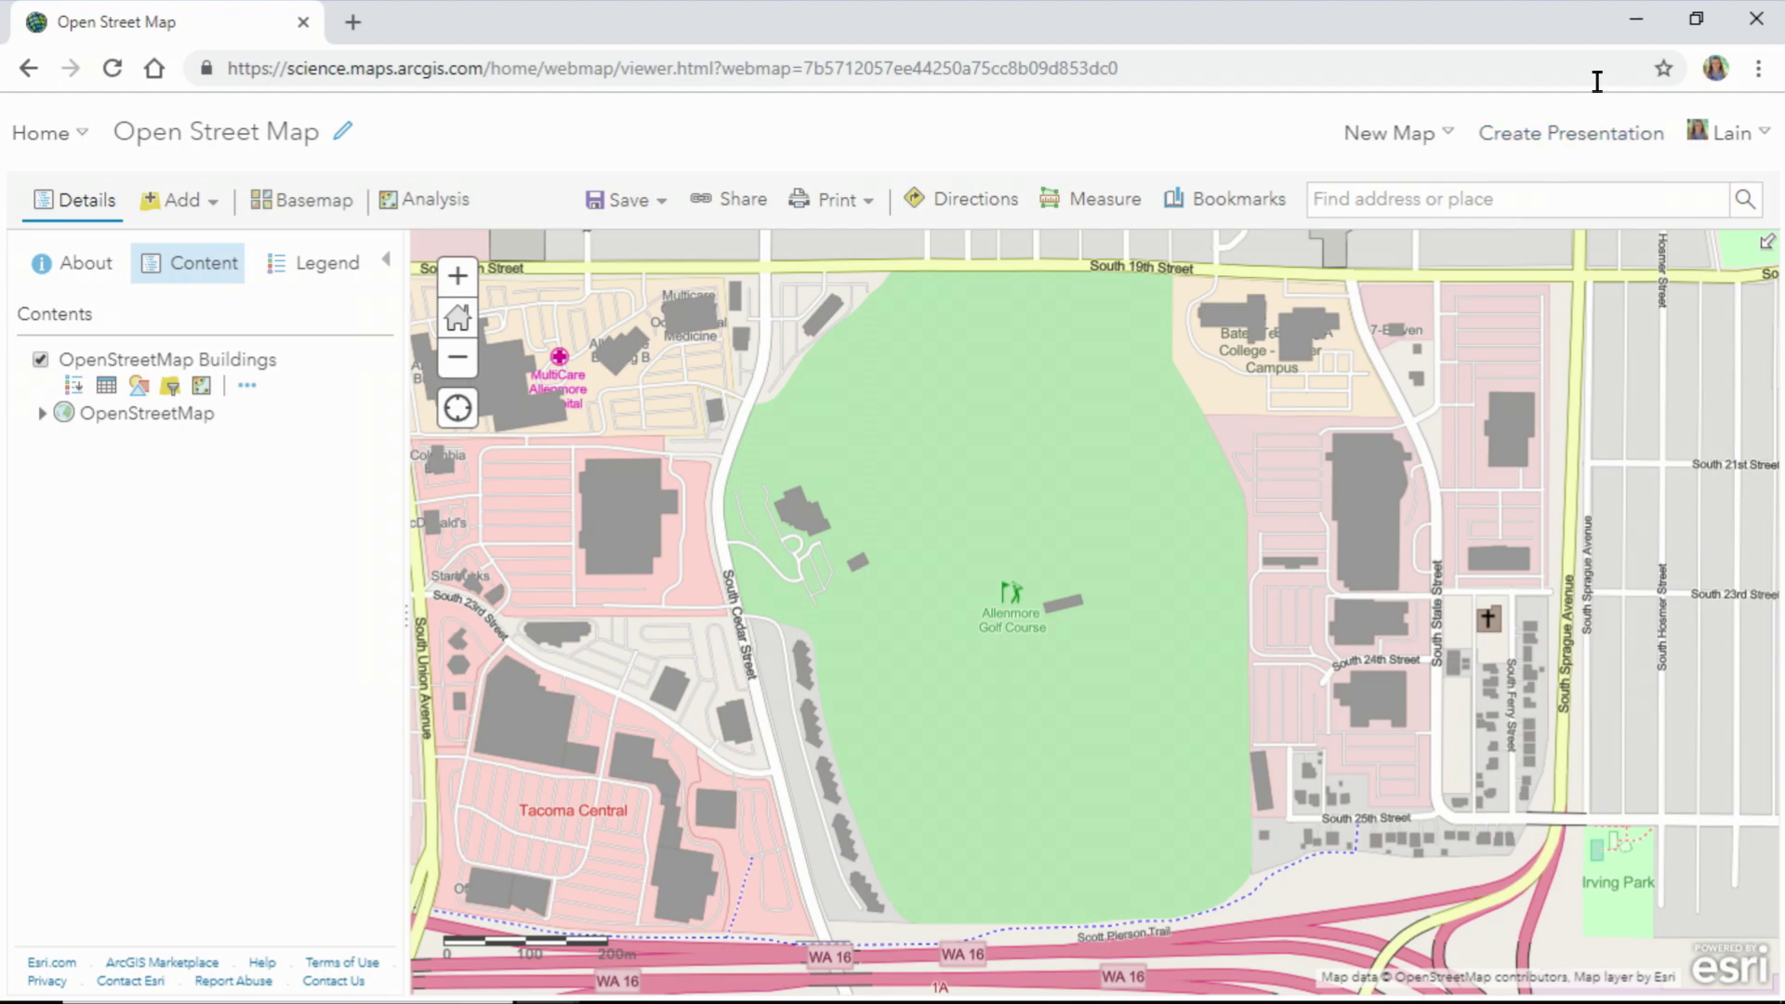
key(super+Left)
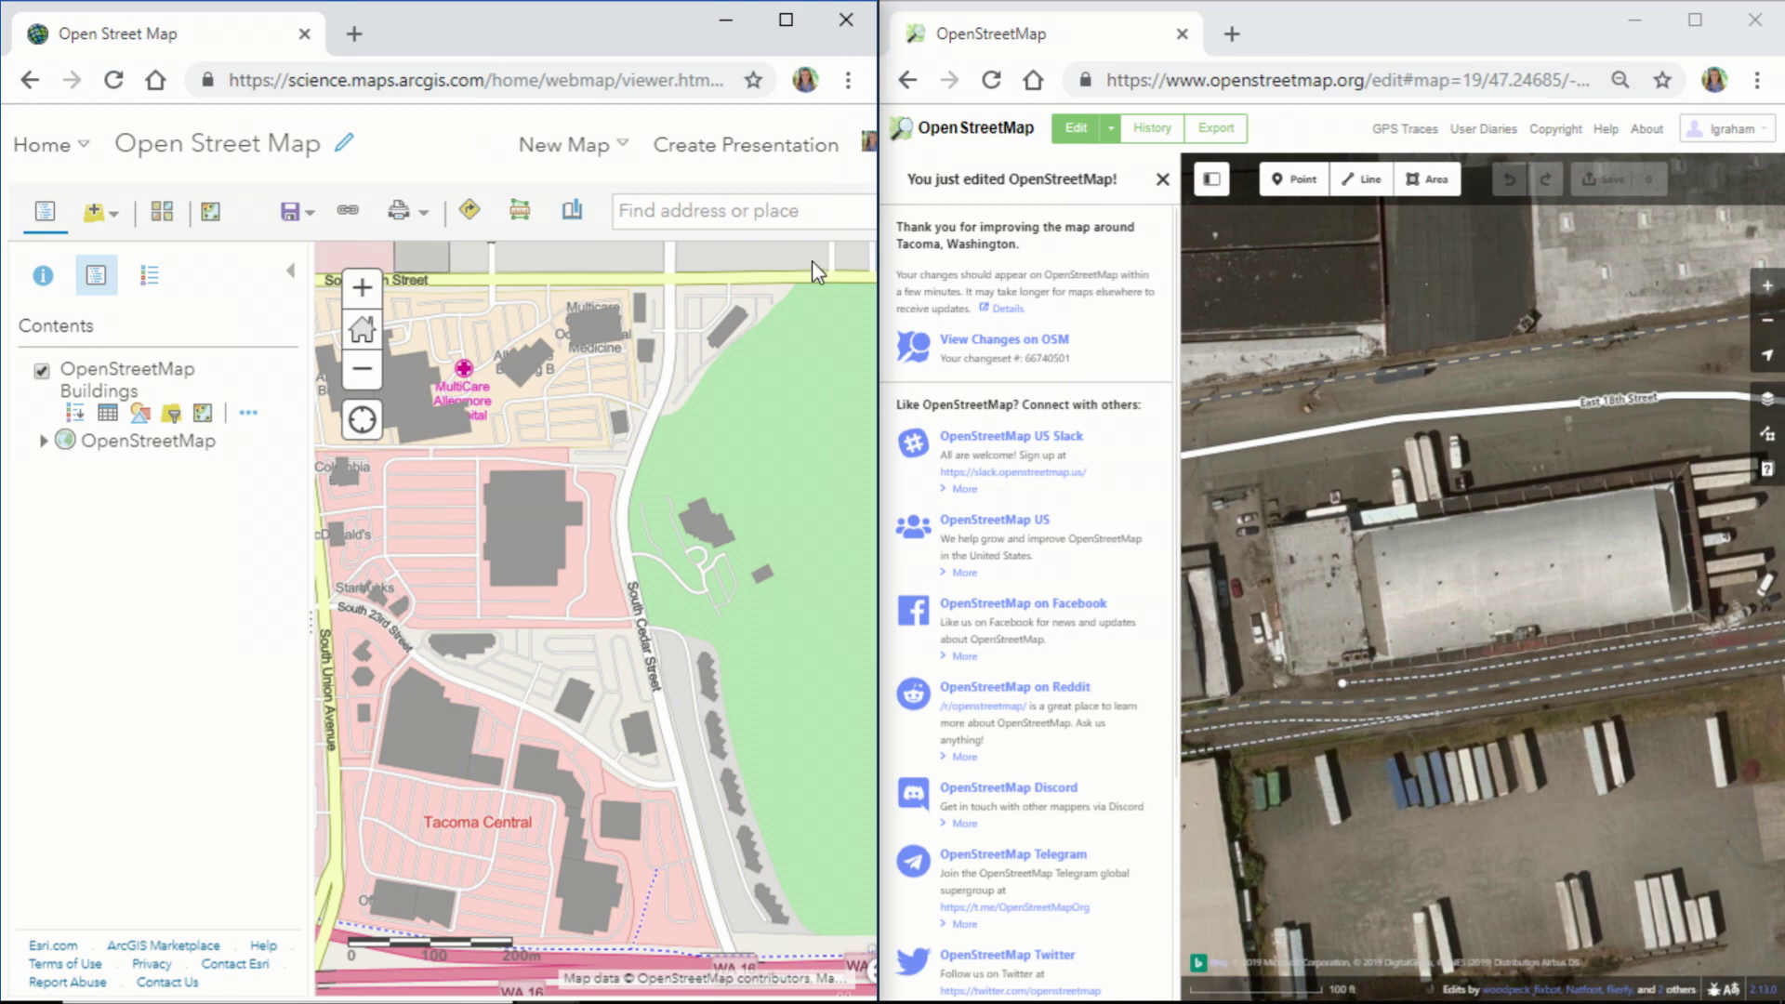
Jump to the OSM Buildings bookmark near East 19th Street.
click(572, 212)
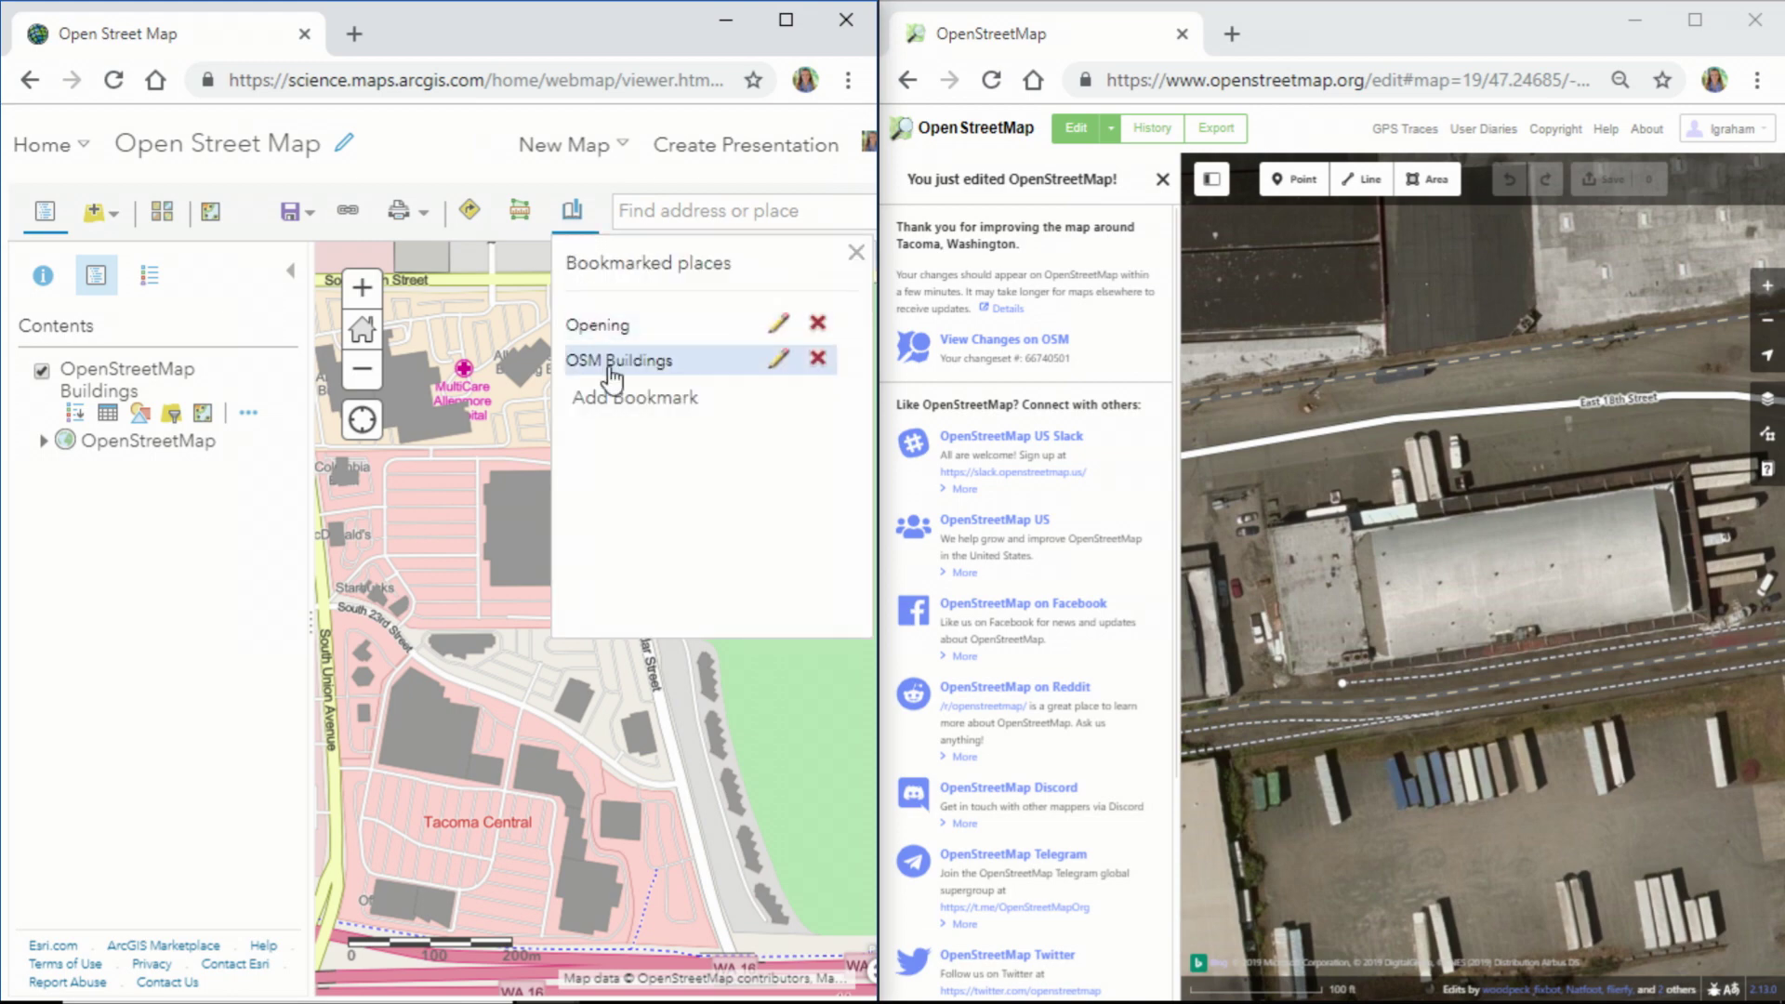
click(613, 353)
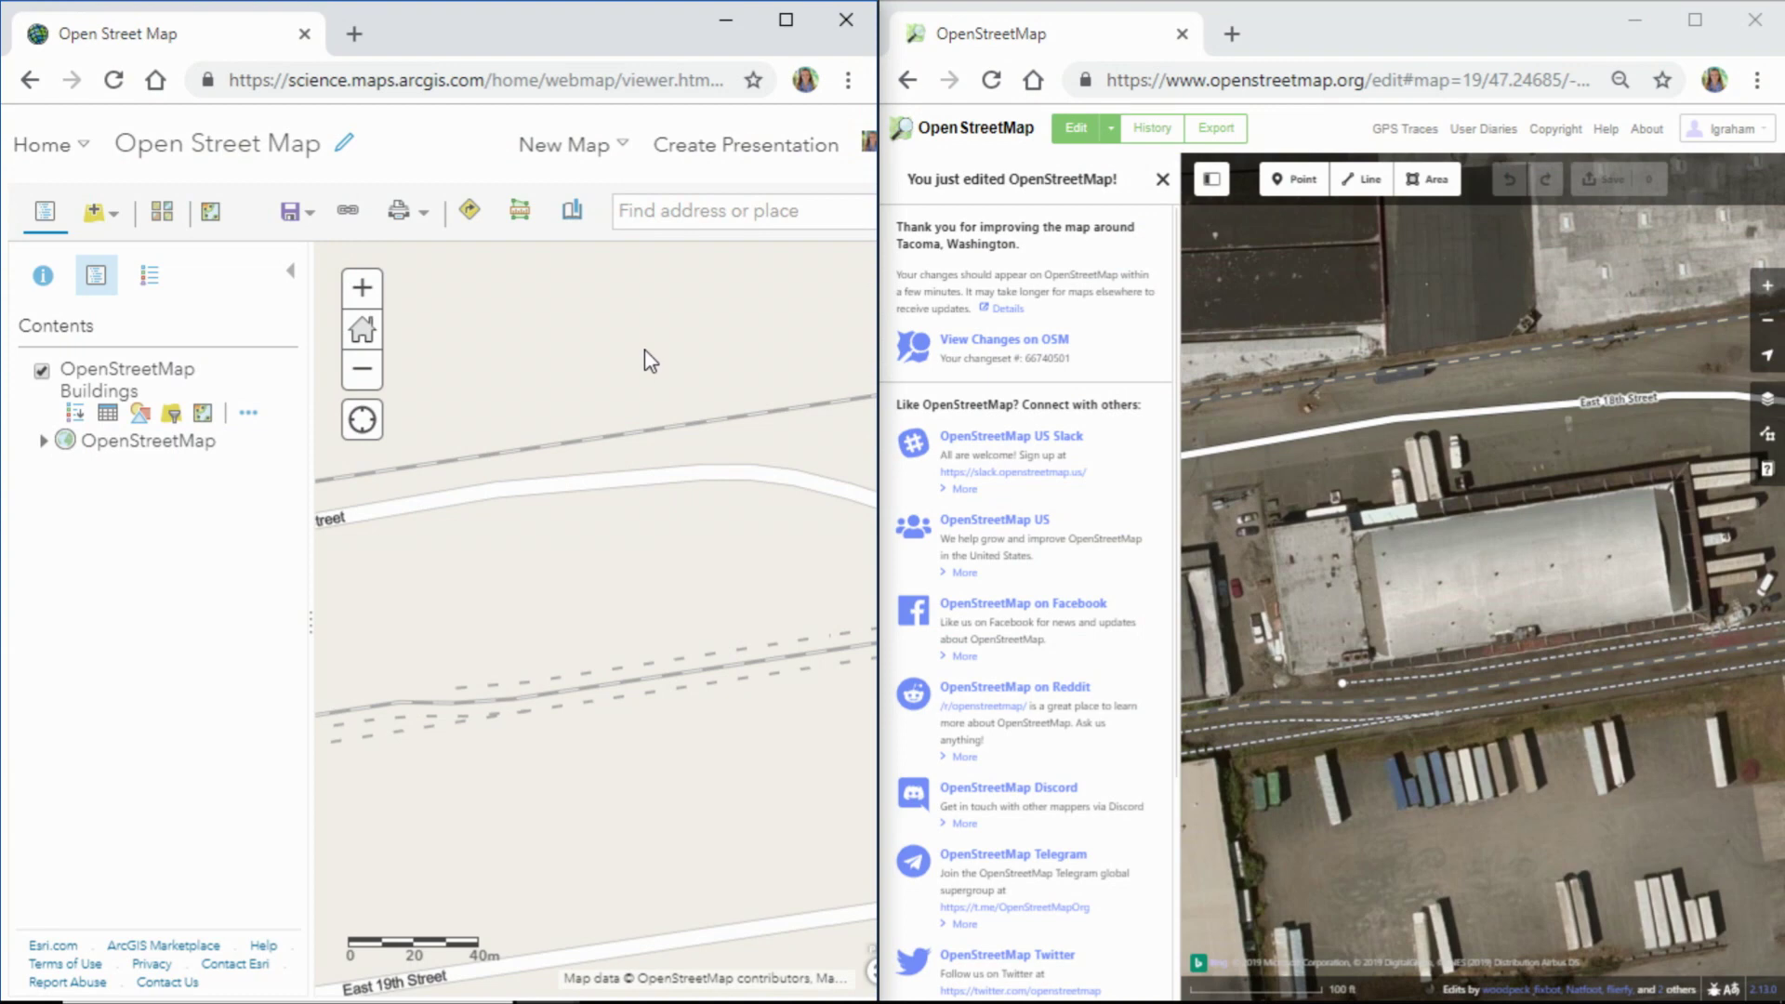
Trace the warehouse roof's four corners beside East 18th Street as a new Building area.
click(1432, 179)
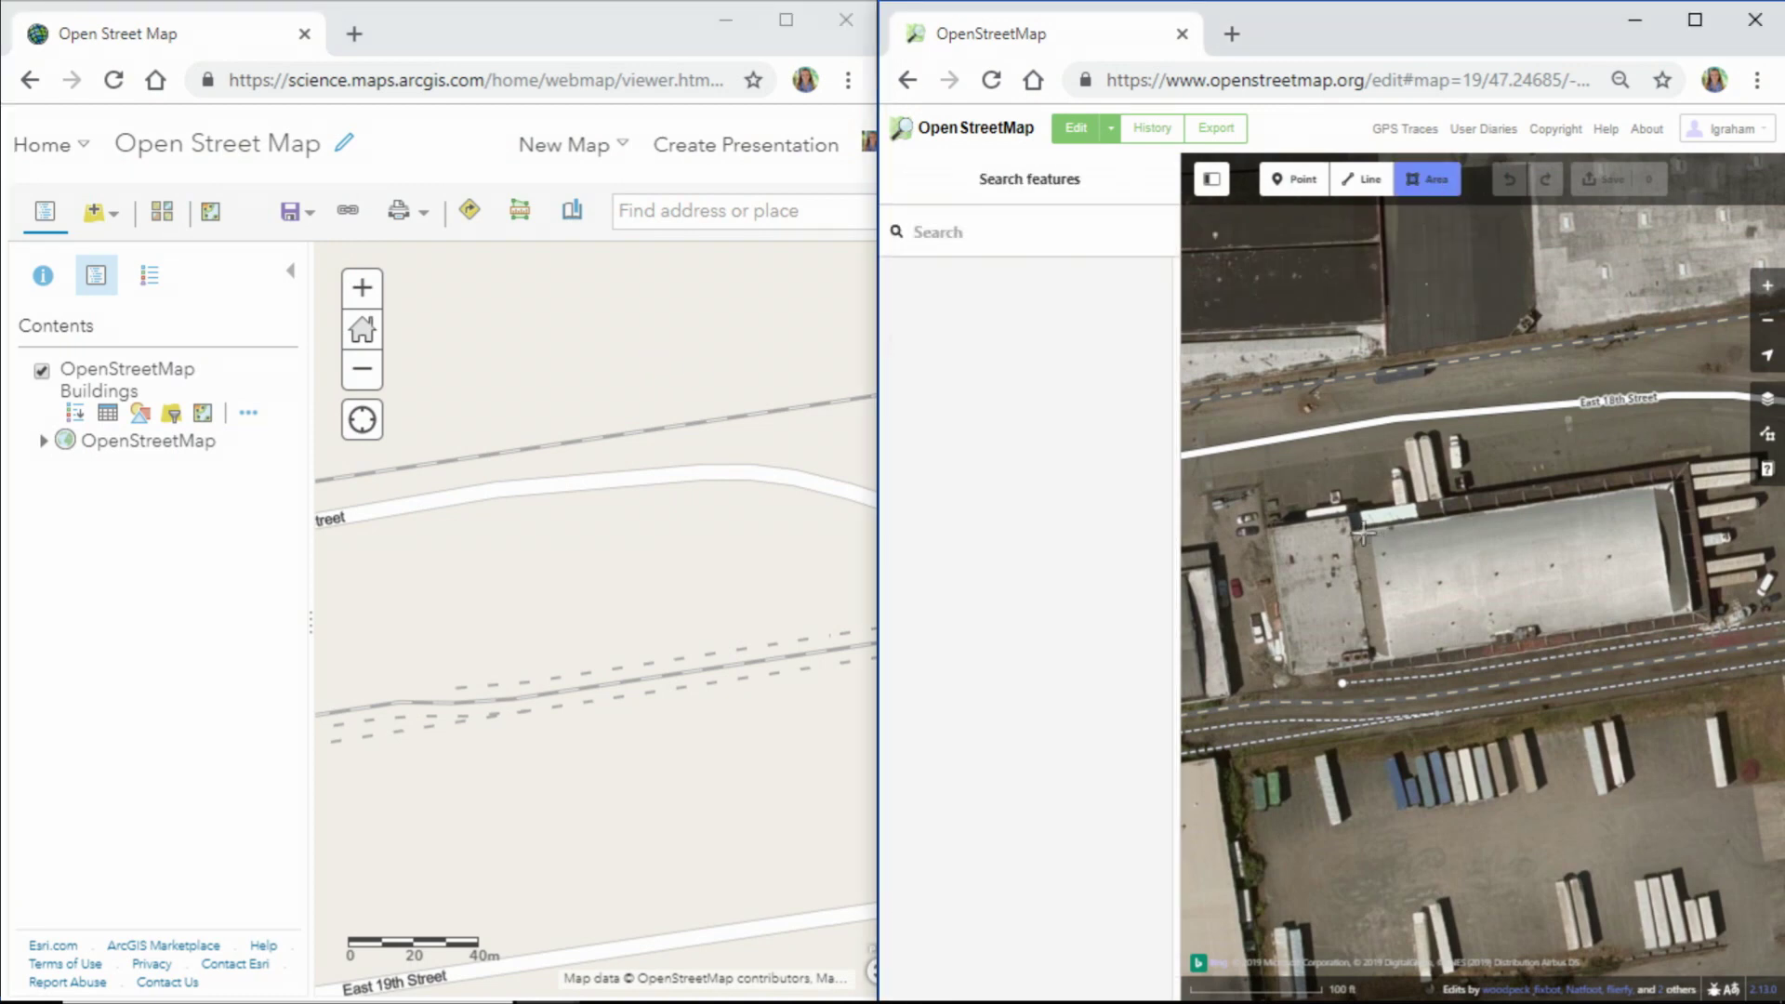
click(1359, 531)
click(1679, 482)
click(1688, 611)
click(1379, 658)
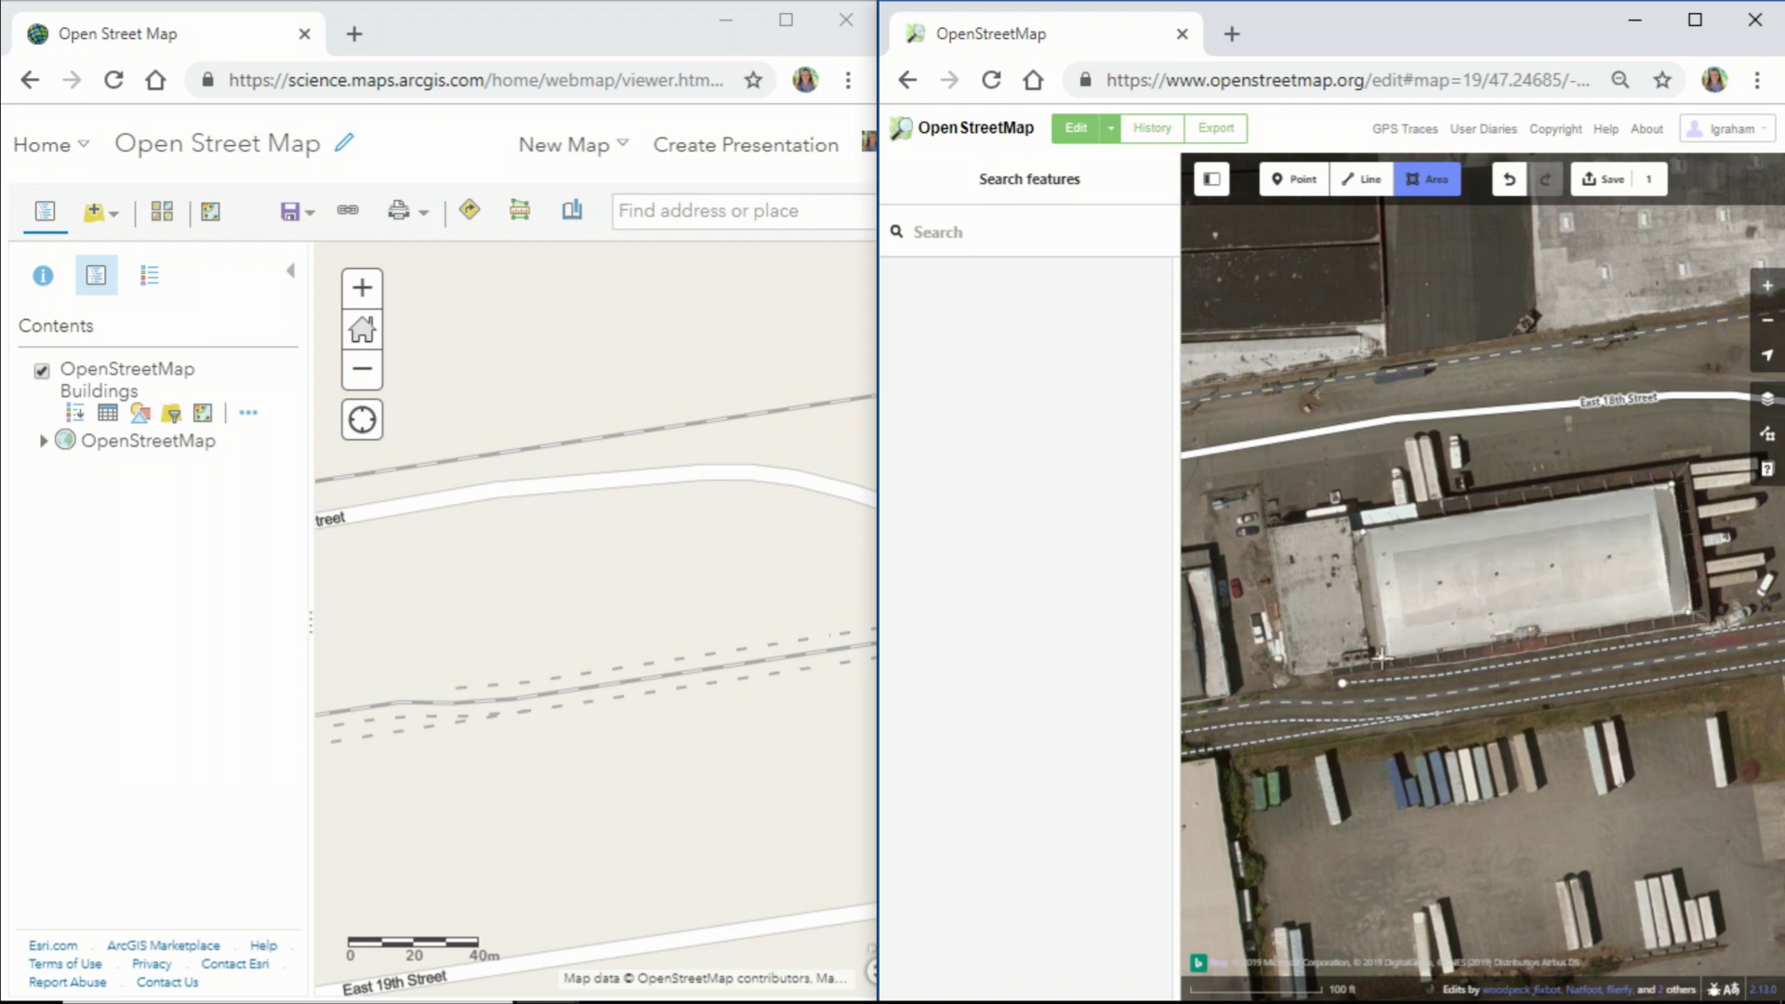
click(1379, 658)
click(1056, 303)
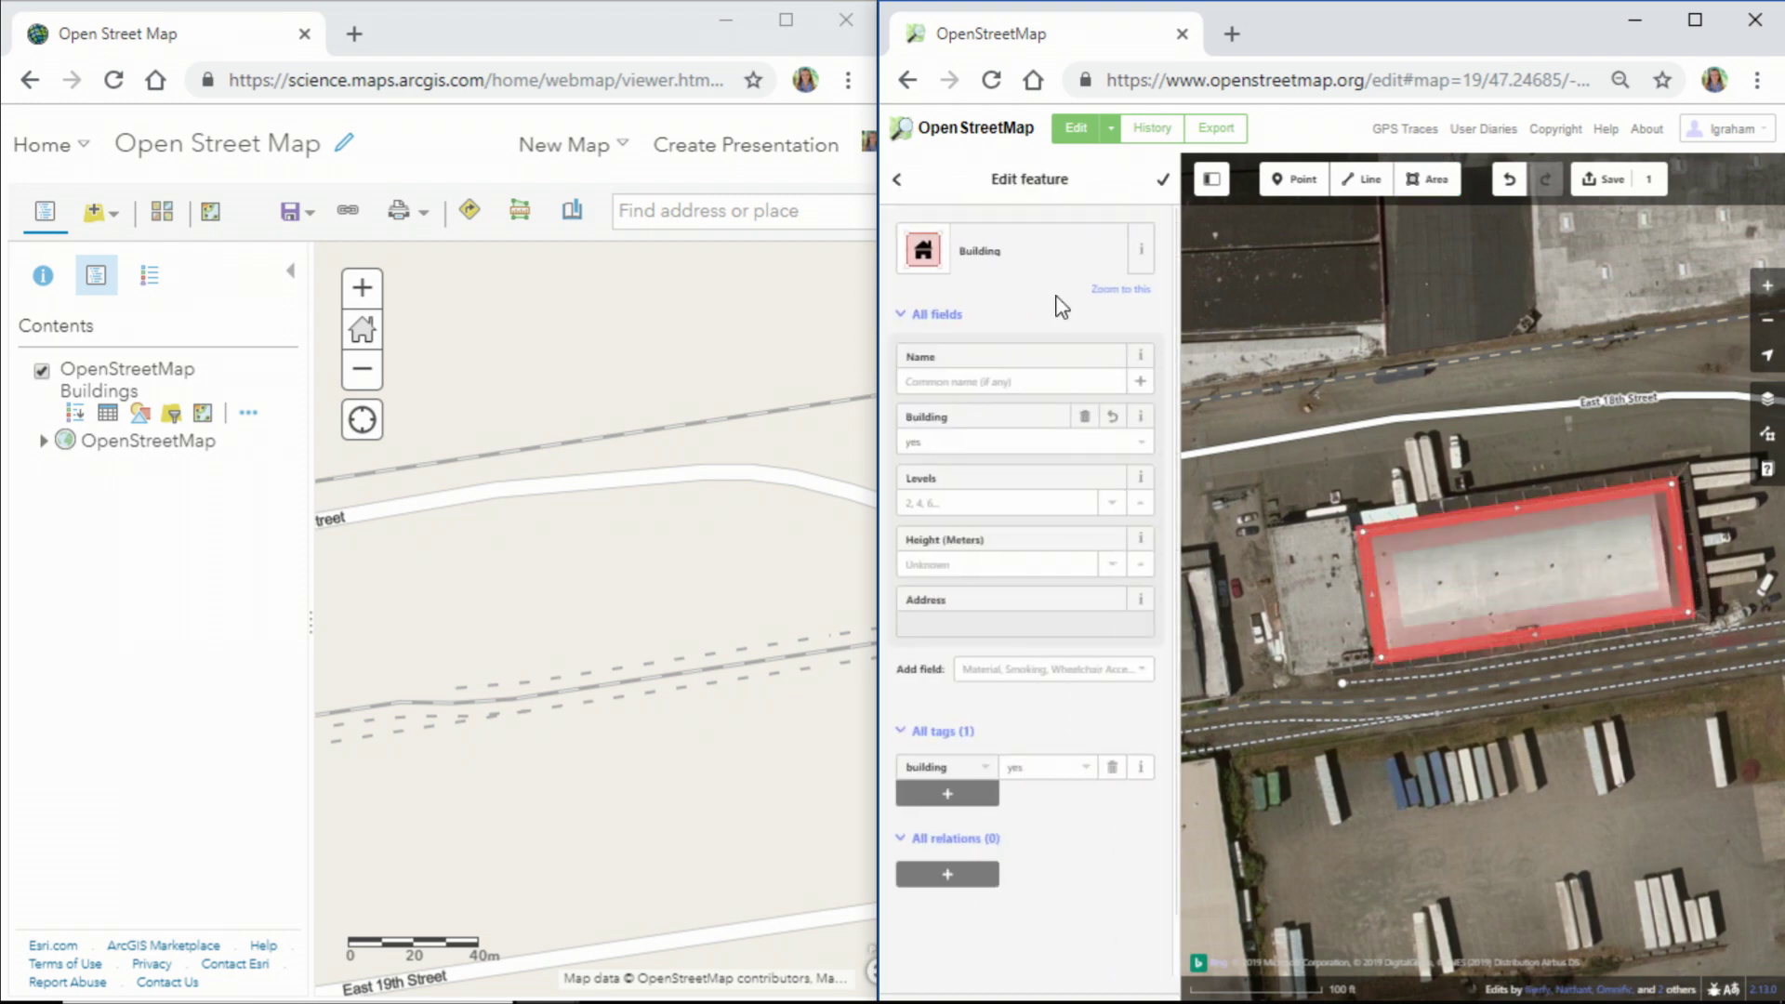
Save and upload the new building to OpenStreetMap with the comment 'I added a new building in Tacoma'.
click(1173, 179)
click(1602, 178)
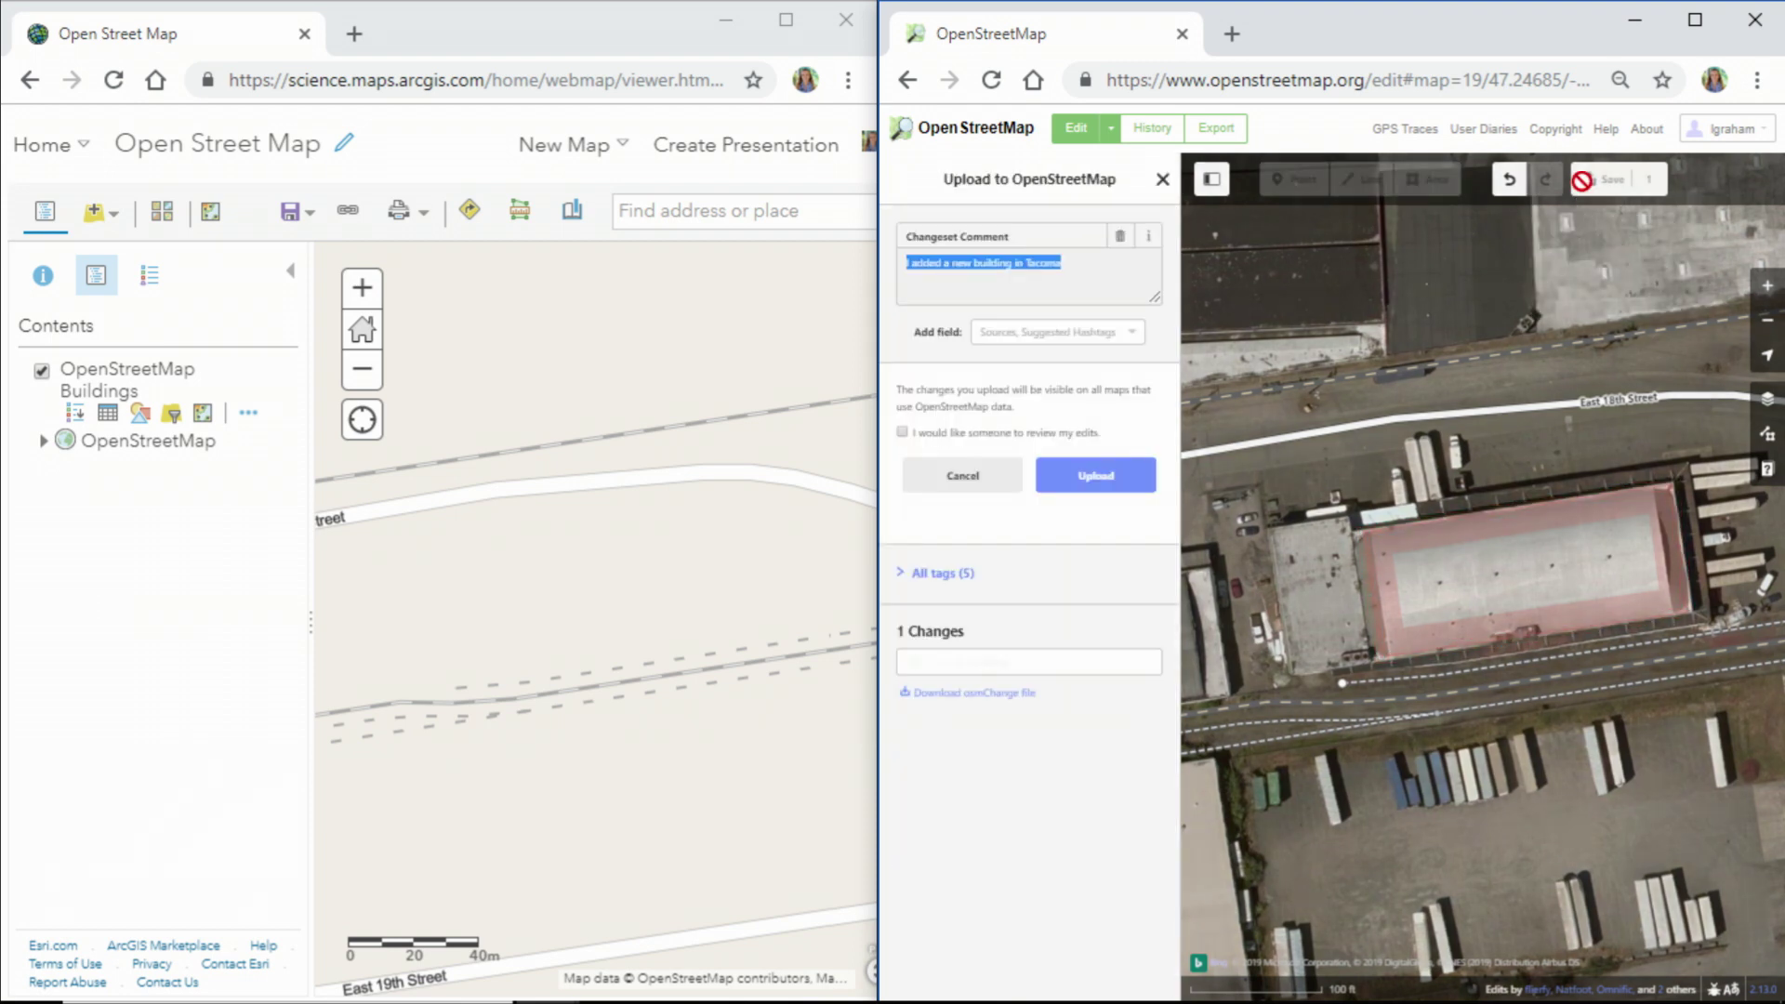
click(1095, 474)
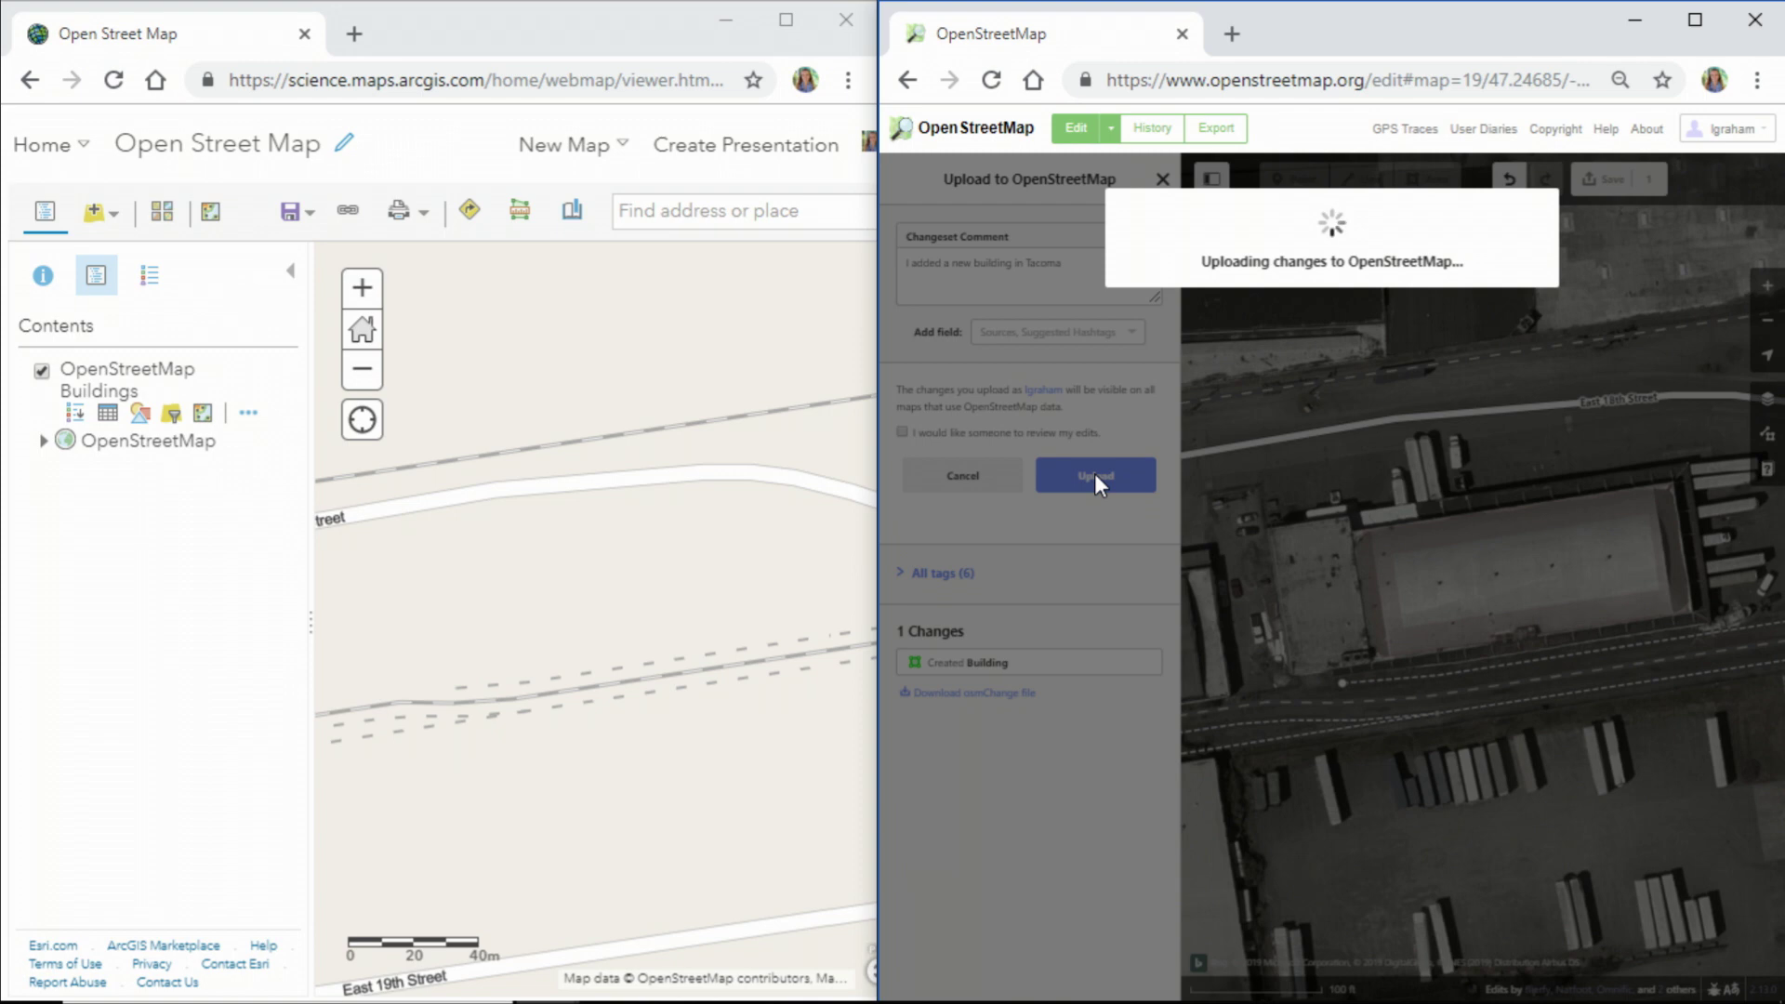